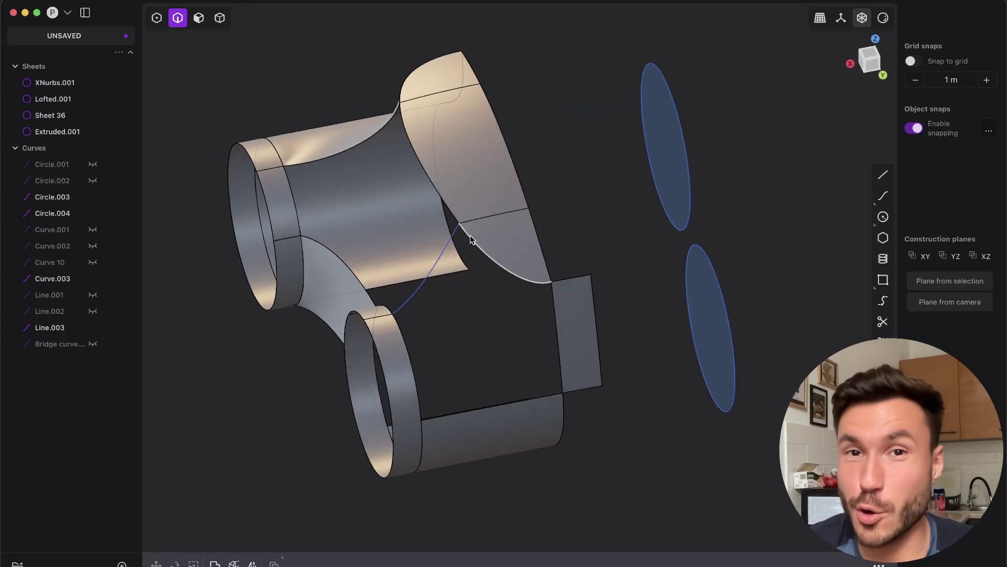
middle_drag(446, 291, 507, 225)
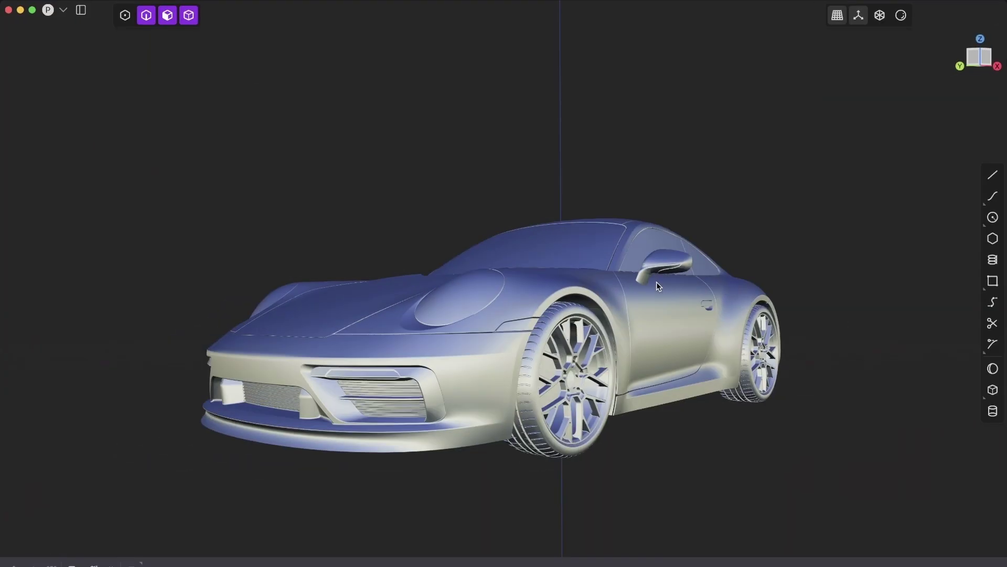
middle_drag(656, 281, 635, 317)
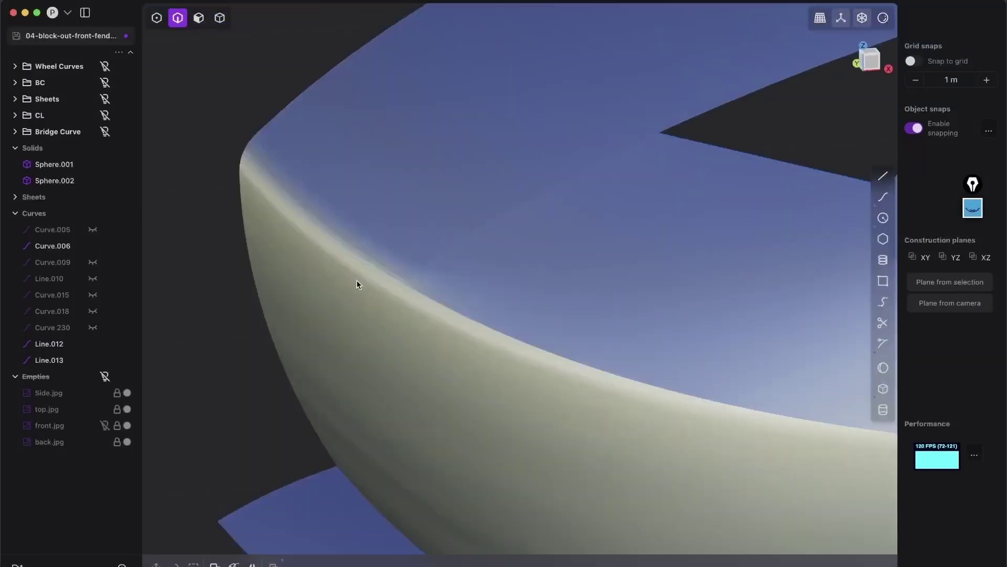
key(KP_1)
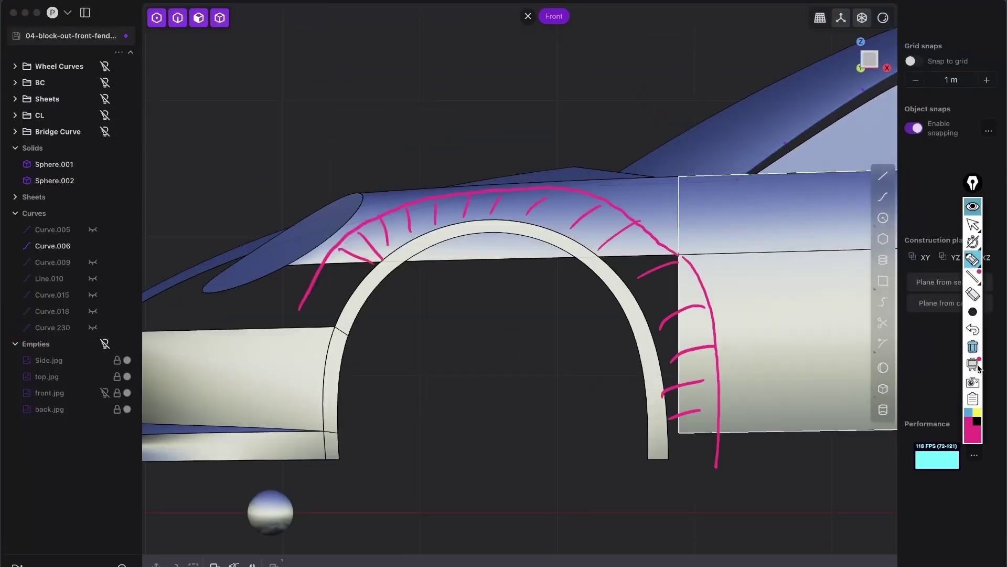
click(973, 347)
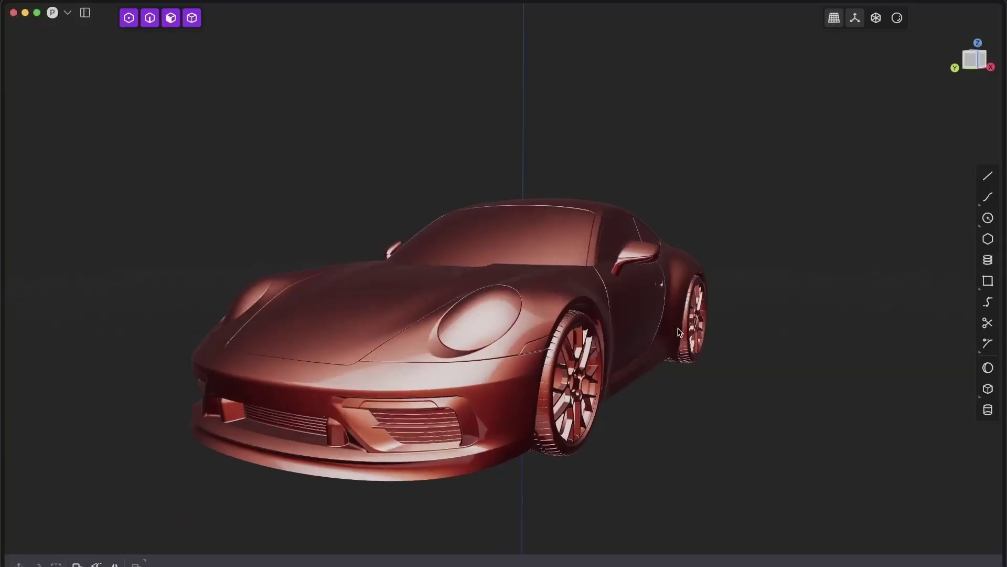
mouse_move(687, 330)
middle_down()
mouse_move(594, 386)
mouse_move(657, 351)
mouse_move(603, 392)
mouse_move(575, 369)
middle_up()
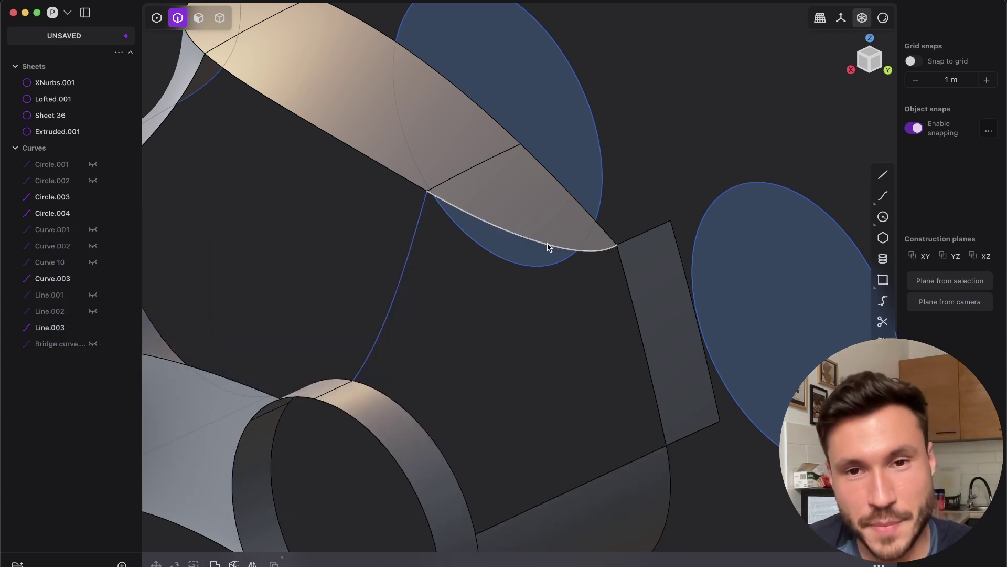
- Try to patch the open hole between the large curved sheet, the front ring, the lower sheet and the small extruded sheet
scroll(548, 246, down, 10)
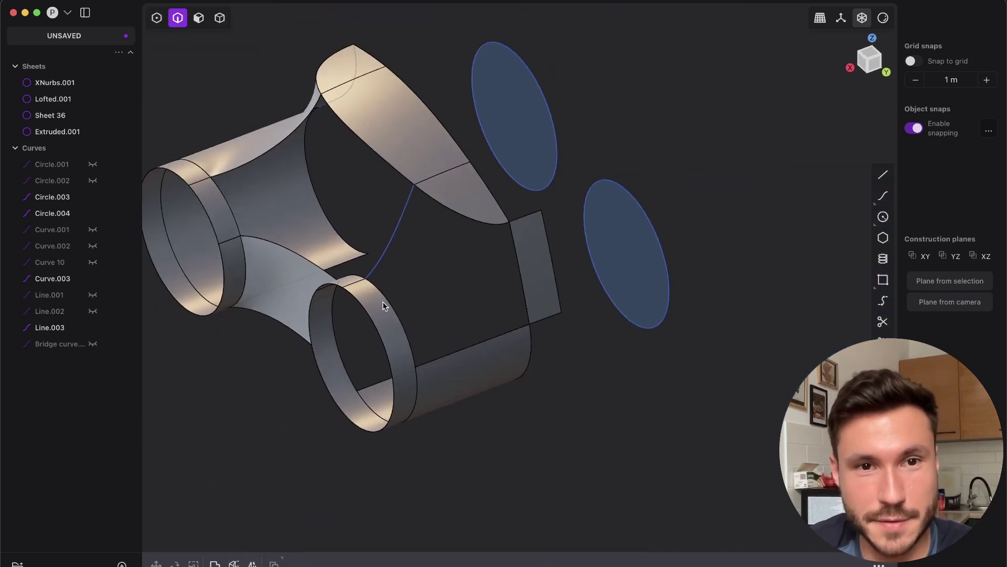
middle_drag(385, 306, 626, 371)
scroll(626, 371, up, 3)
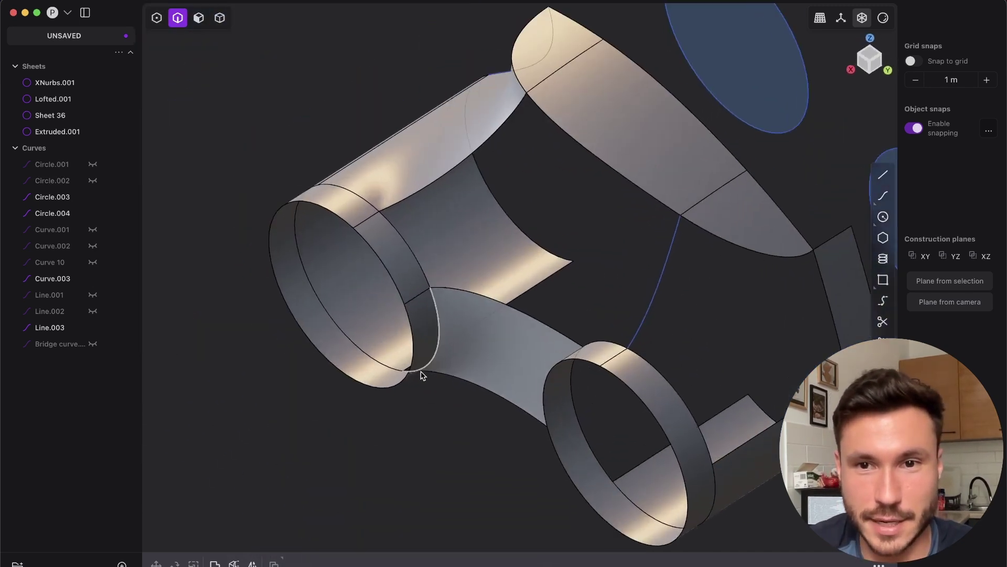
shift+middle_drag(700, 411, 547, 251)
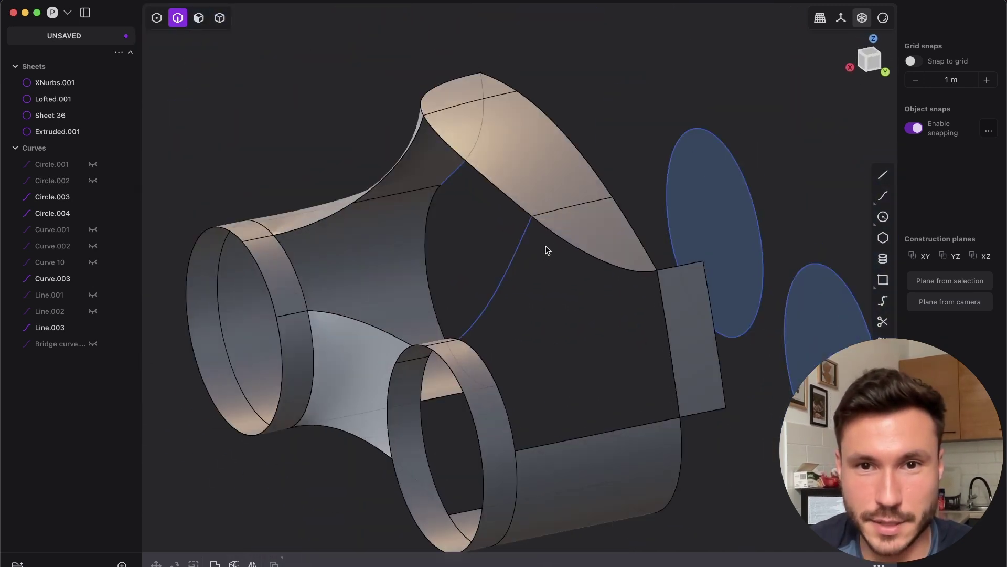
click(497, 292)
click(505, 389)
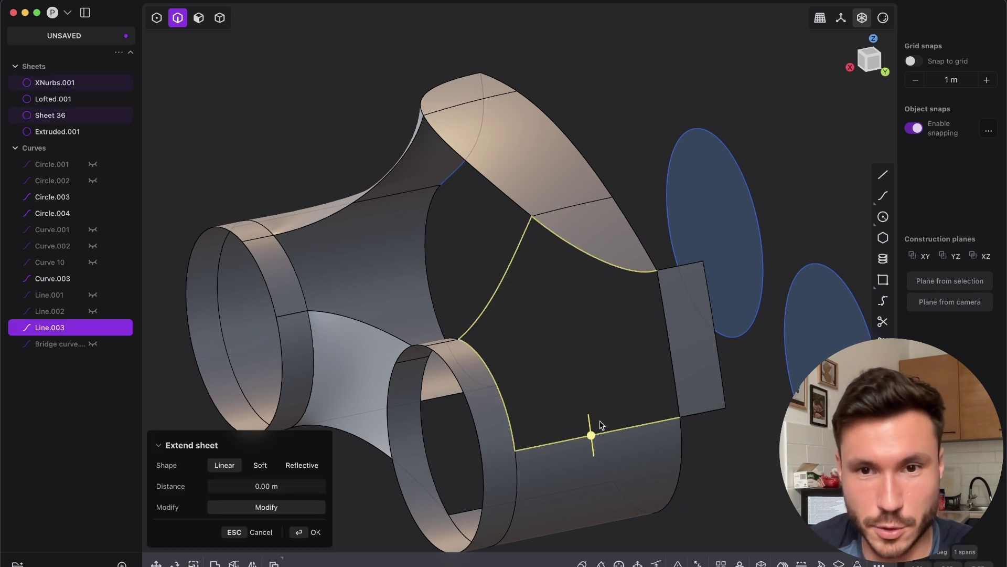
click(638, 562)
scroll(662, 404, up, 4)
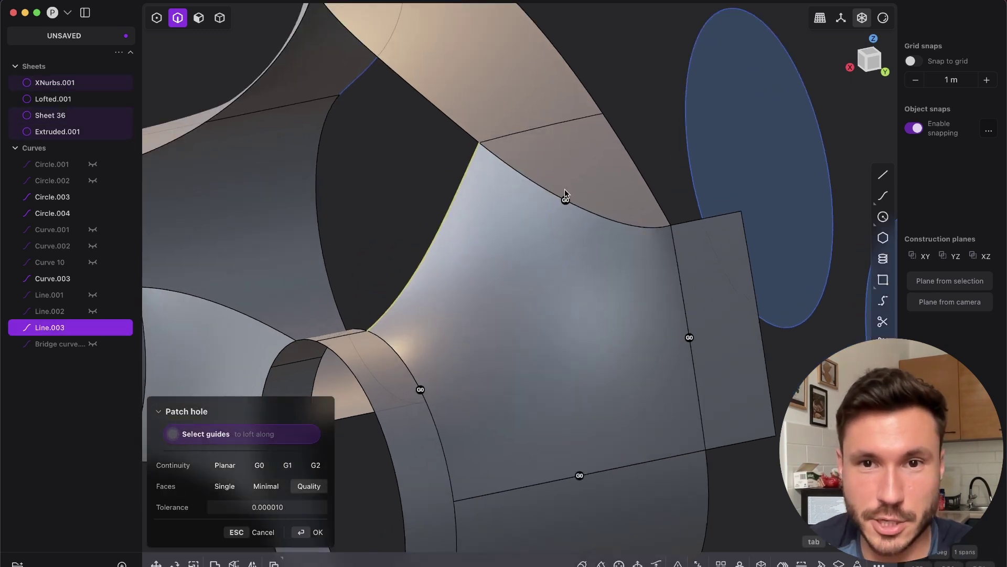
- Try G1 continuity on the patch's edges along the small extruded sheet and the lower sheet, and abandon the patch
middle_drag(565, 194, 595, 286)
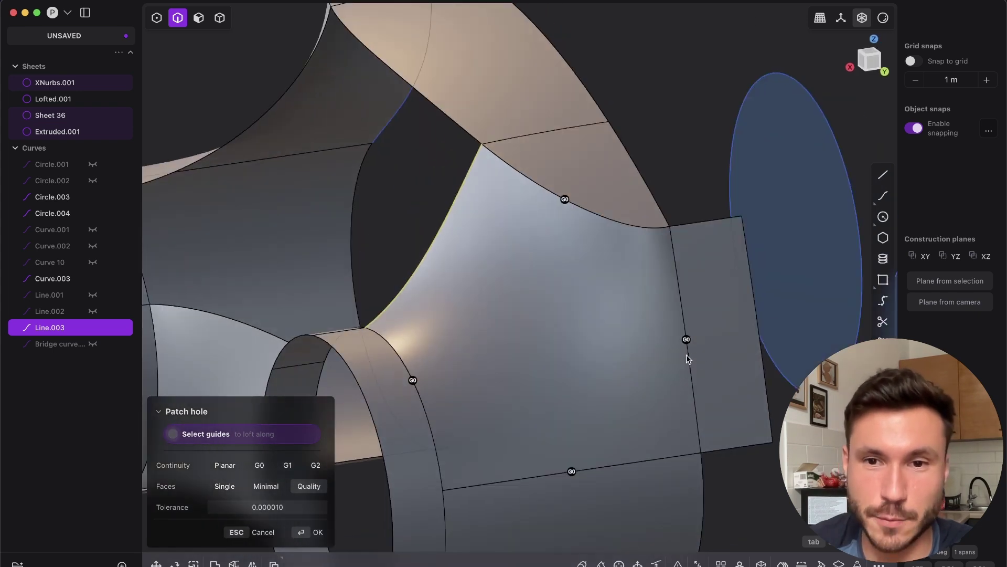
click(686, 340)
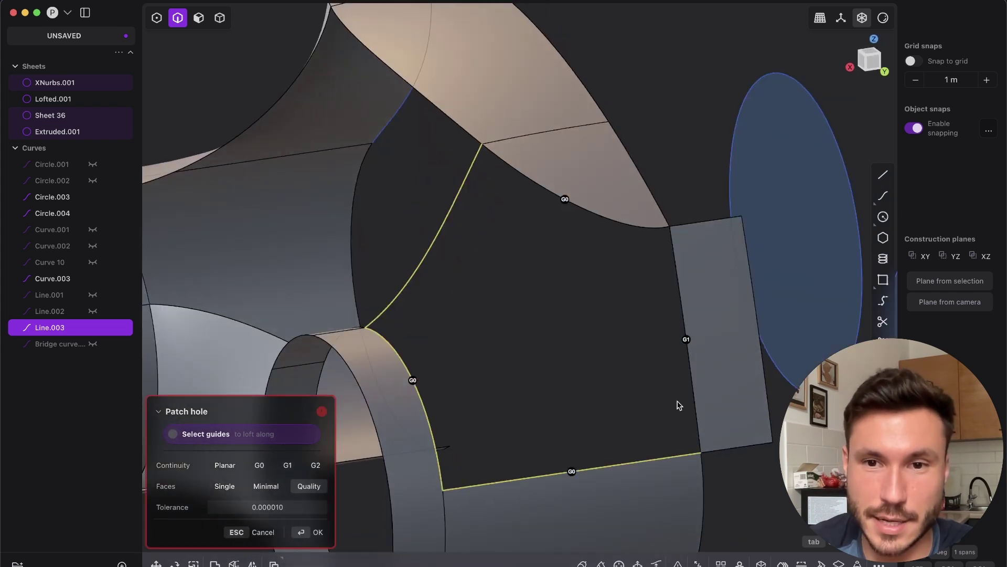
click(686, 340)
middle_drag(573, 479, 494, 439)
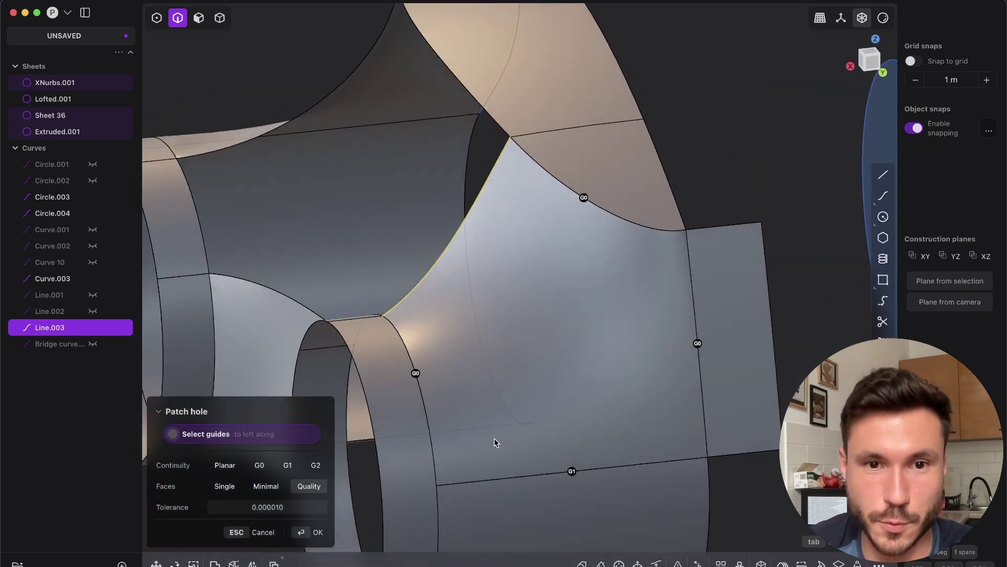
click(698, 344)
middle_drag(702, 287, 691, 353)
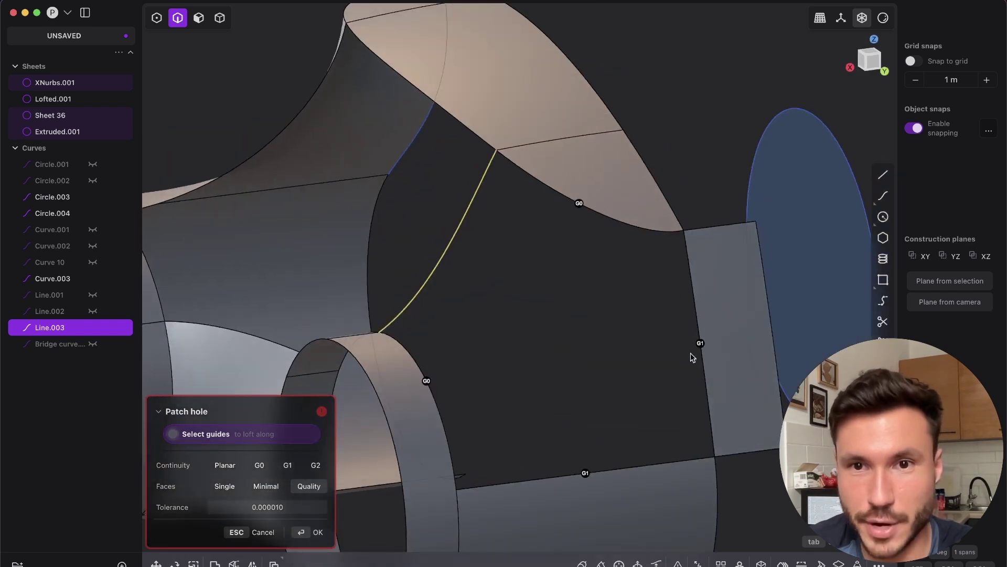
middle_drag(689, 239, 591, 189)
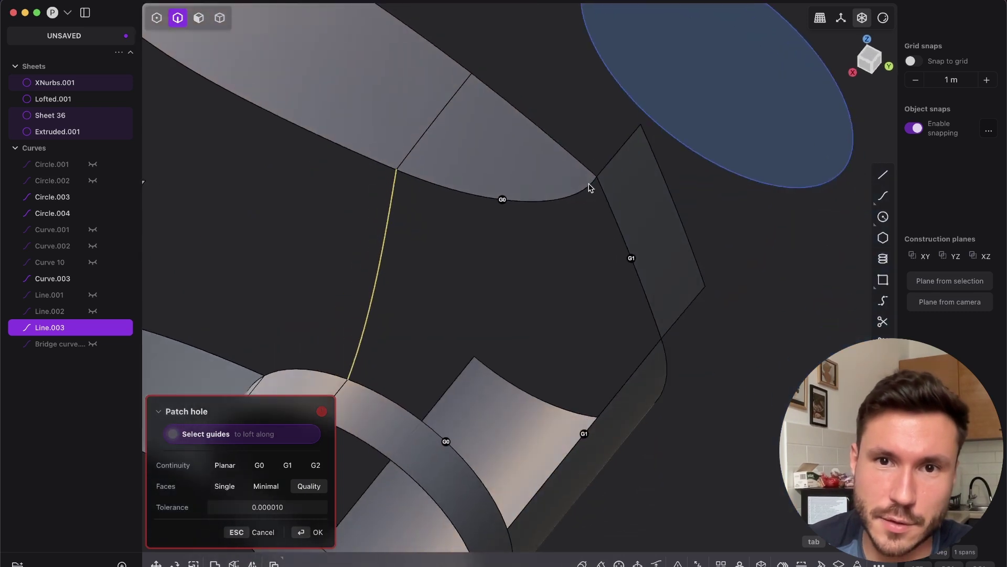
key(Escape)
- Examine from above how the large sheet's curved edge meets the small extruded sheet's edge at the corner
click(590, 184)
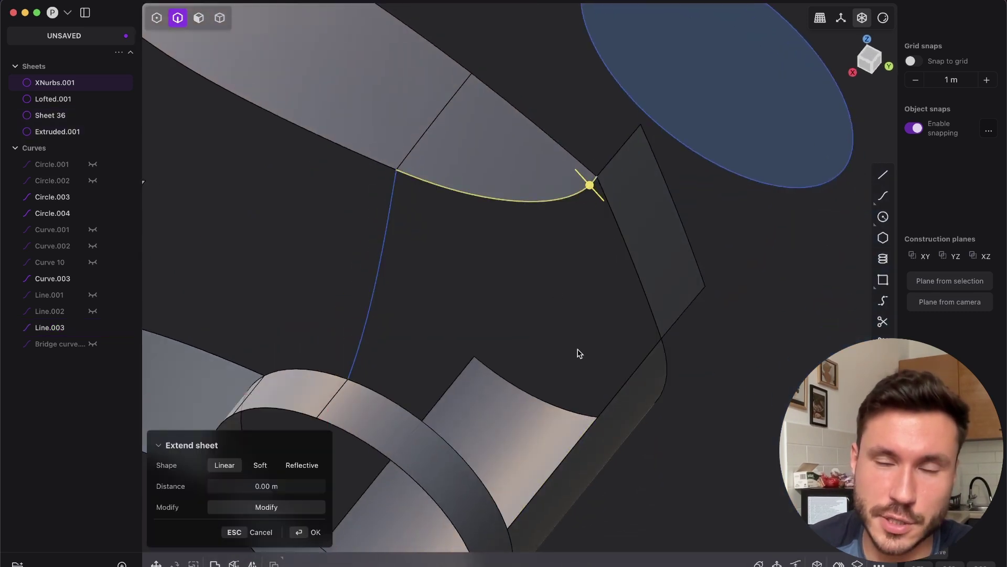
click(868, 60)
scroll(533, 313, up, 10)
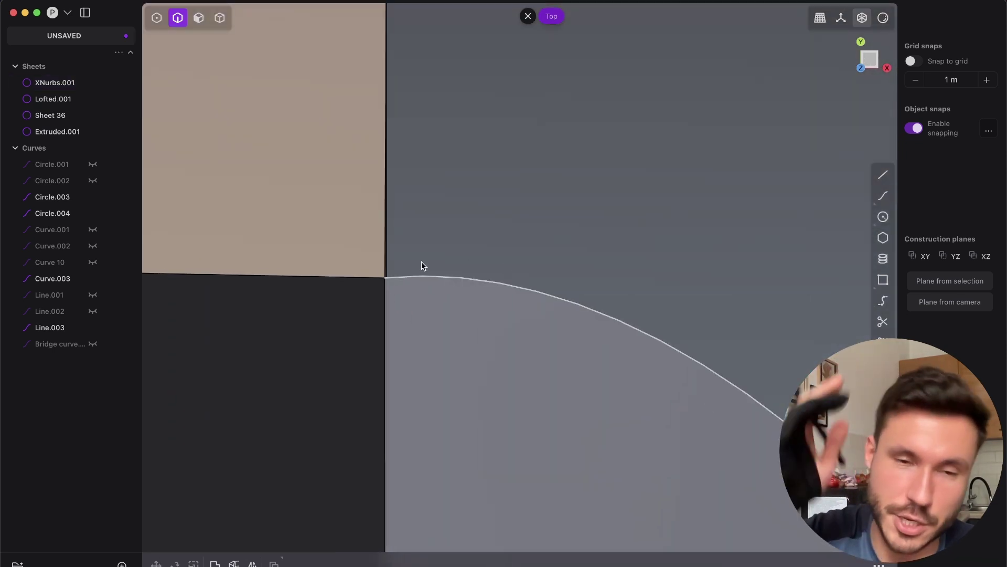
click(360, 277)
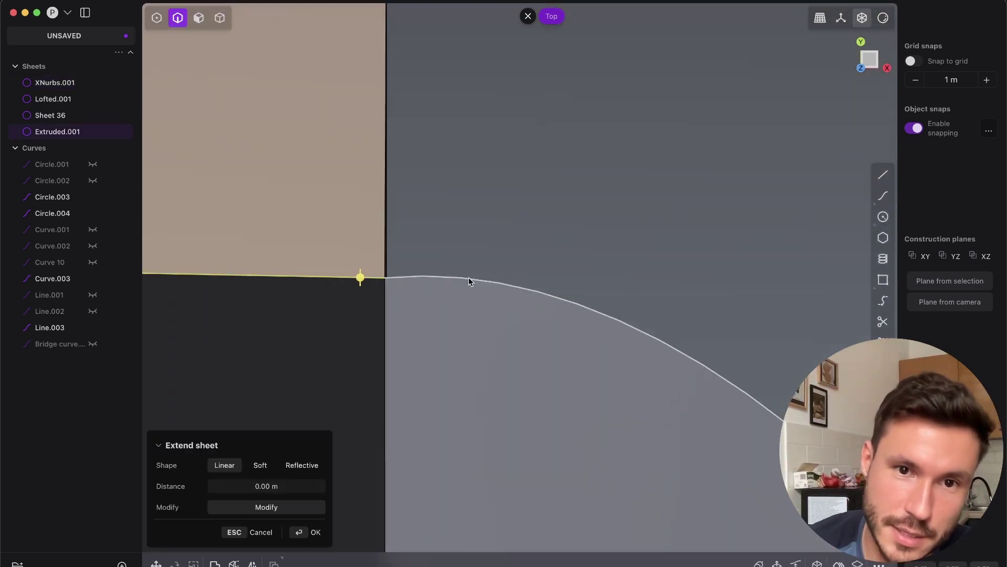
scroll(441, 294, down, 10)
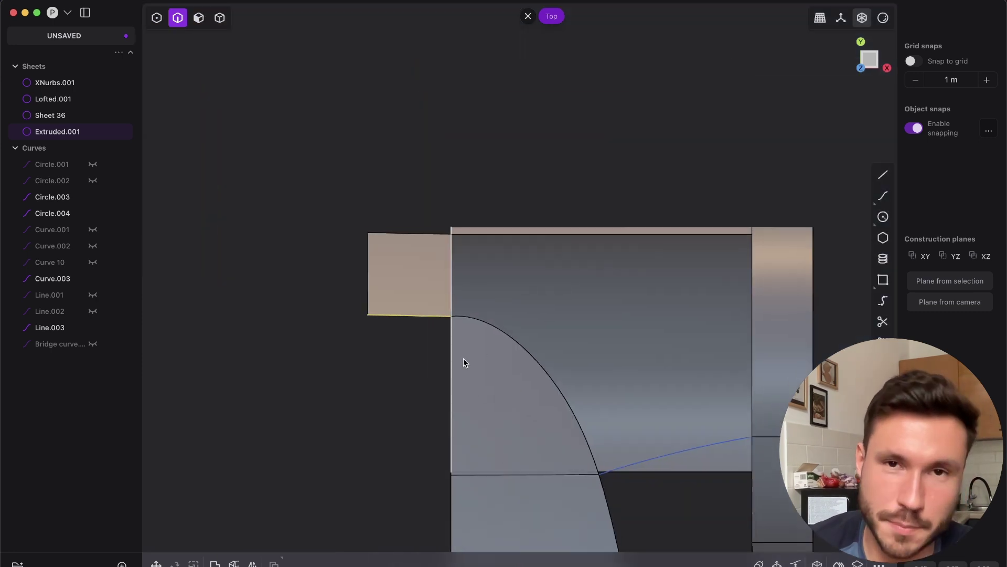
middle_drag(558, 288, 617, 234)
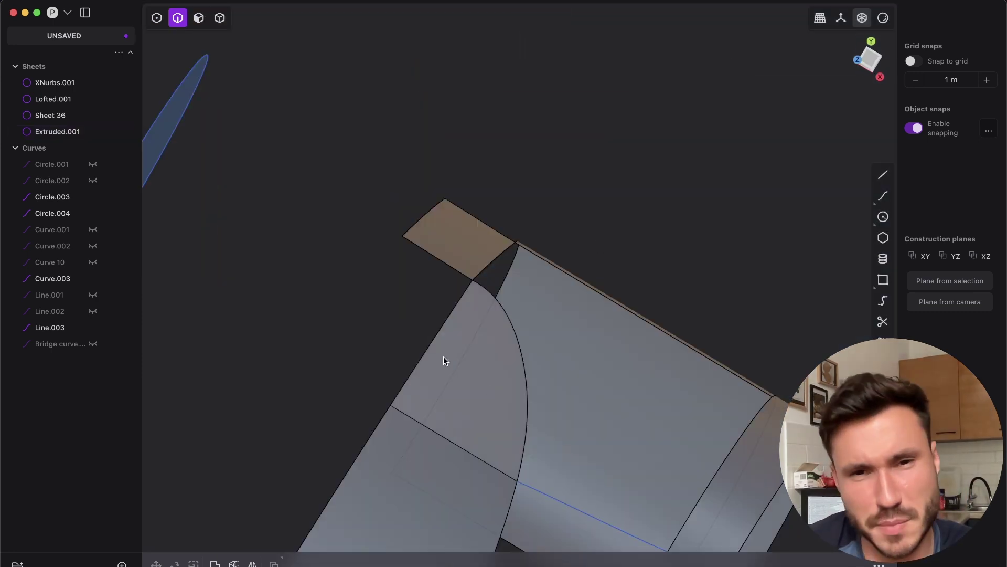
middle_drag(443, 360, 528, 386)
- Compare the edge directions of the large sheet and the small extruded sheet at their shared corner in top view
click(869, 63)
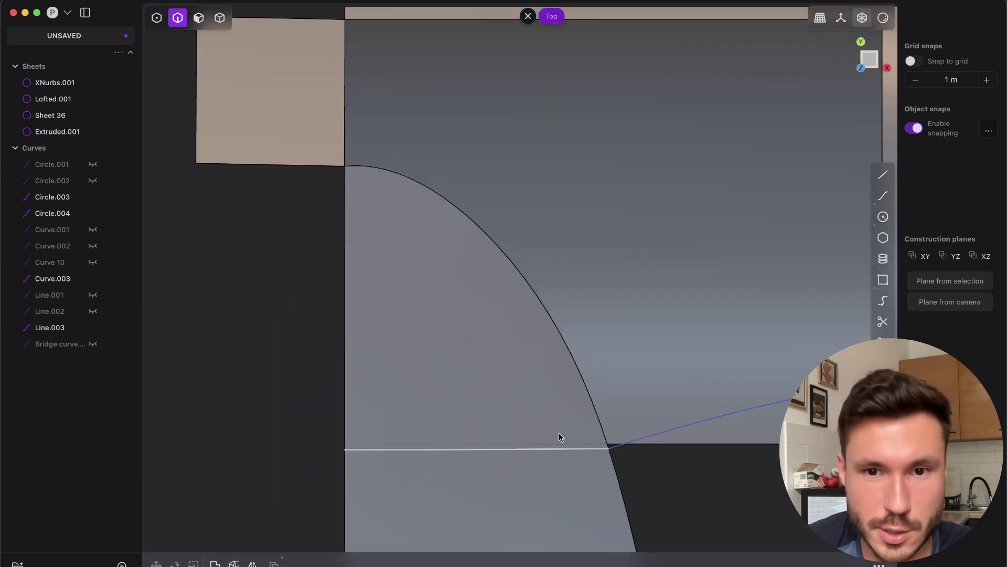
middle_drag(559, 434, 355, 274)
middle_drag(497, 426, 525, 122)
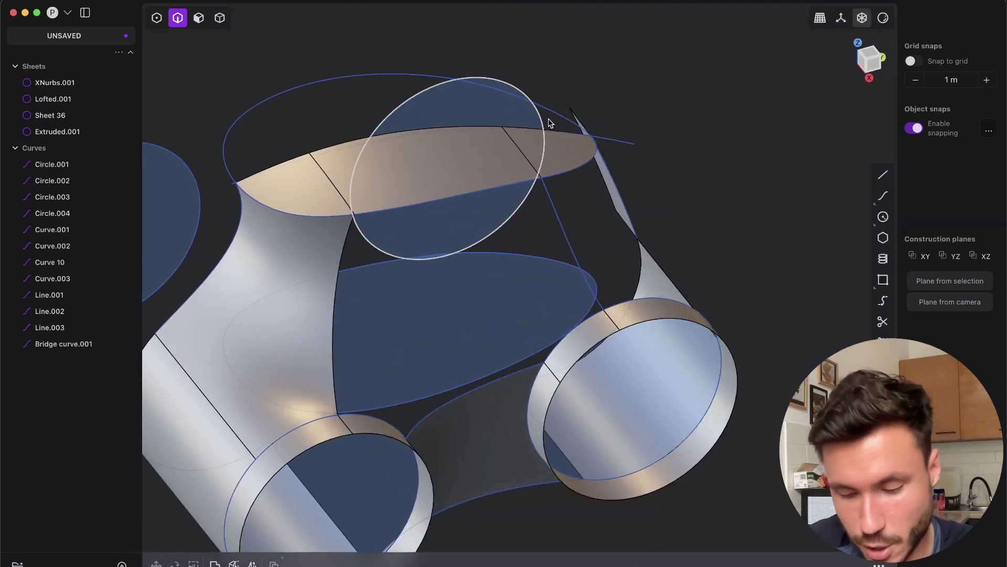
key(super+z)
click(857, 43)
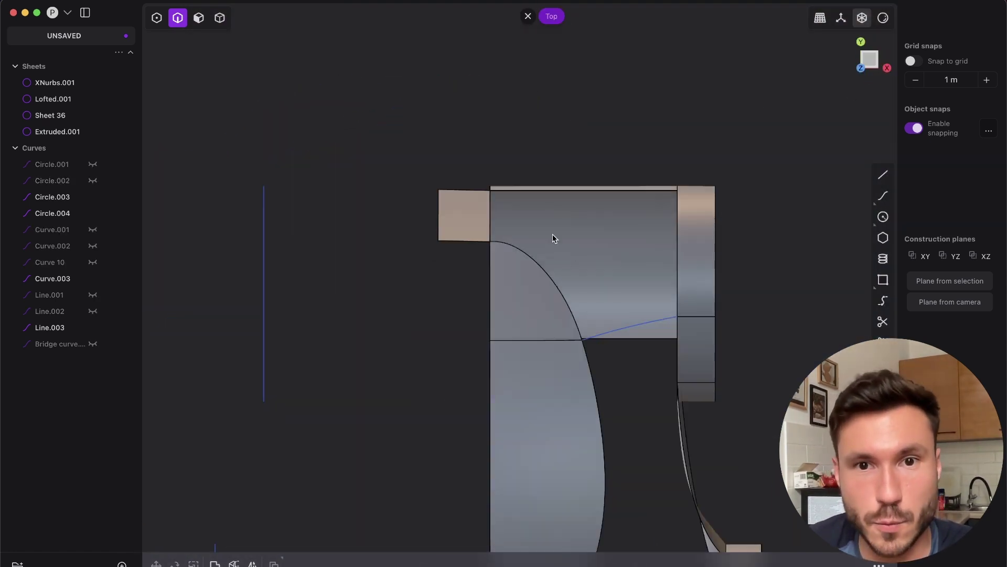
scroll(553, 236, up, 5)
scroll(465, 200, up, 5)
scroll(360, 241, down, 10)
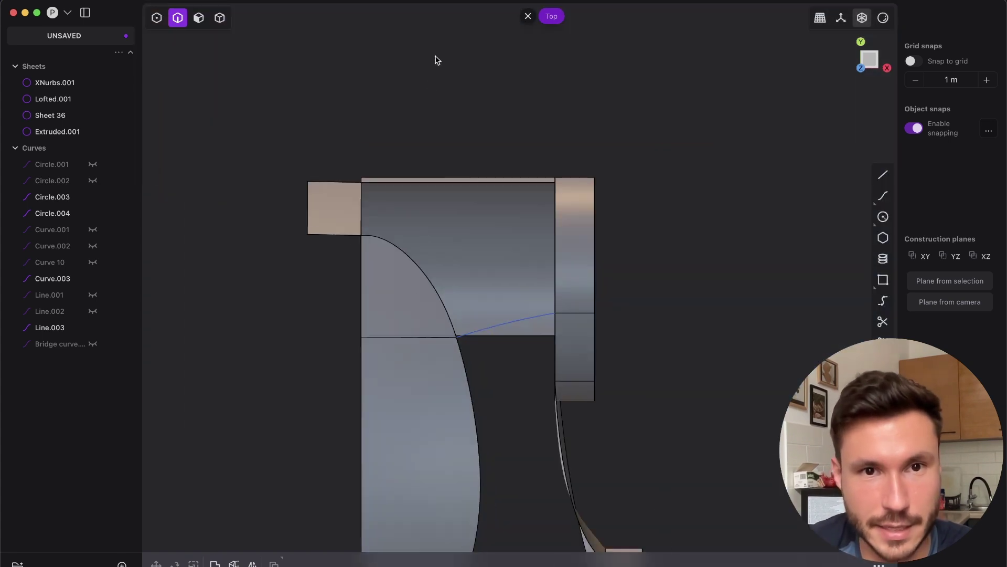
scroll(369, 264, up, 10)
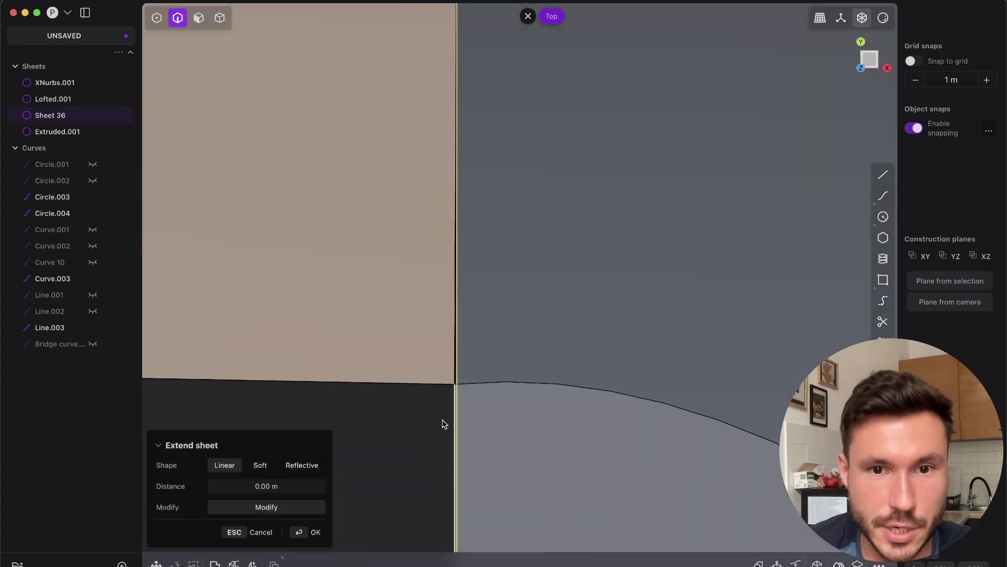
key(Return)
scroll(487, 397, down, 3)
shift+middle_drag(487, 397, 450, 444)
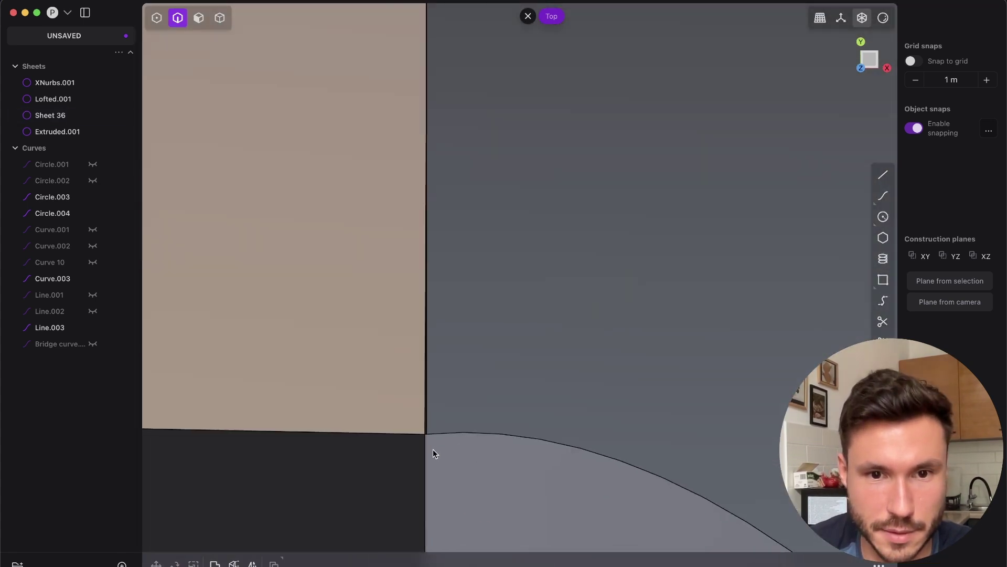
- Extend the curved end edge of the large sheet outward with the Linear shape, past the small extruded sheet's corner
scroll(488, 431, down, 10)
shift+middle_drag(748, 287, 610, 45)
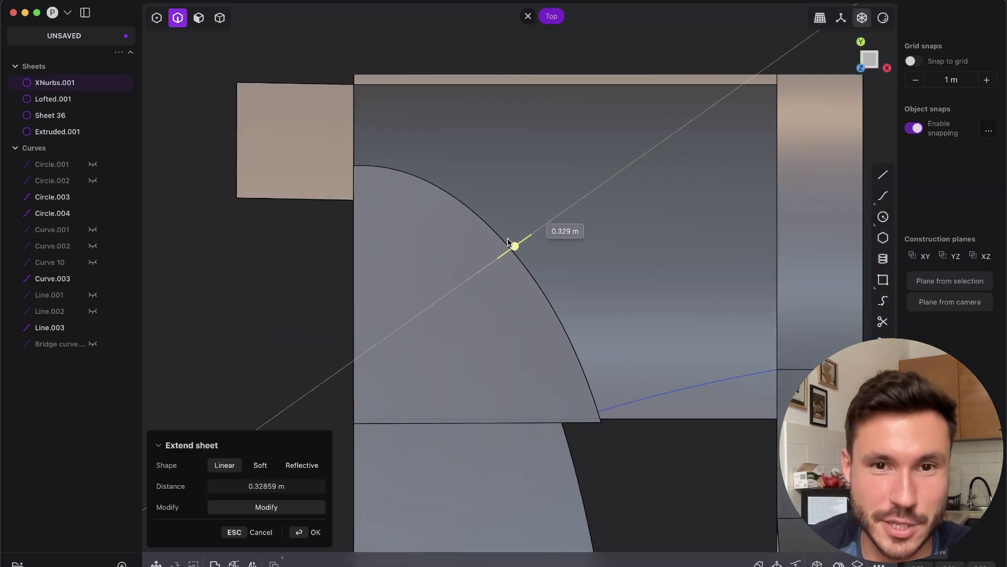
key(Return)
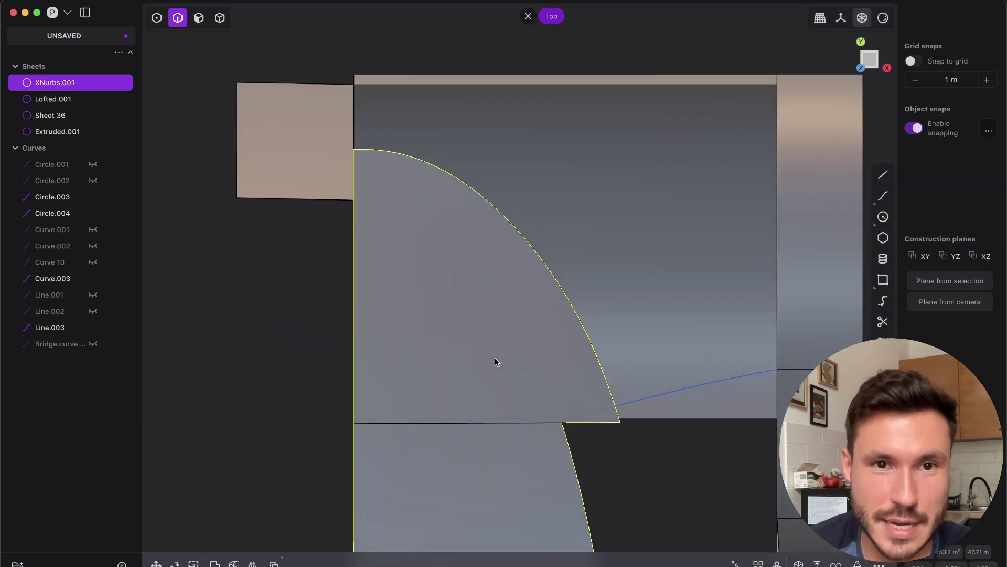
- Bridge the small extruded sheet's edge to the large sheet's side edge with G1 curvature at both ends and tensions of 1.00
click(309, 205)
middle_drag(336, 153, 525, 340)
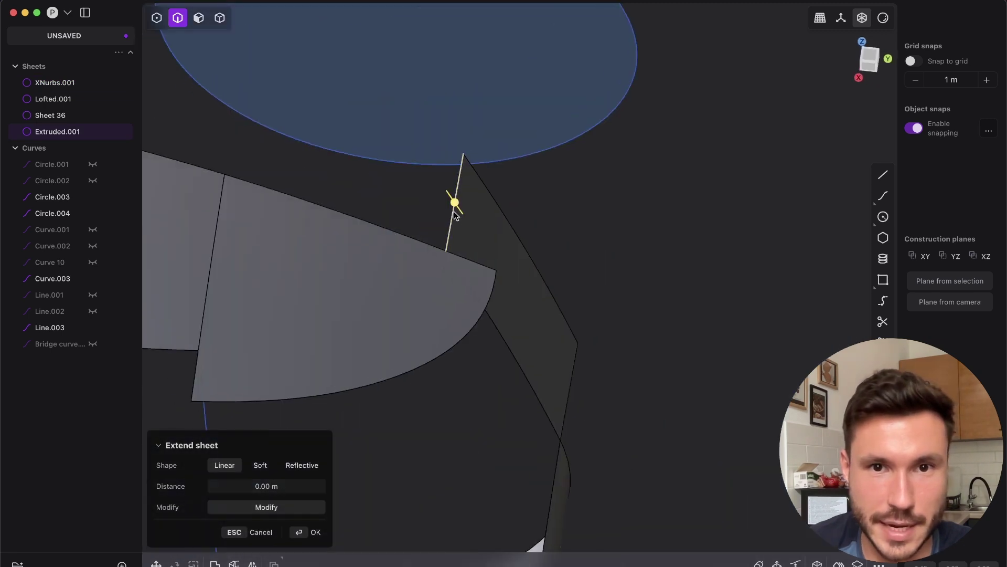
middle_drag(444, 255, 468, 260)
shift+middle_drag(445, 295, 690, 155)
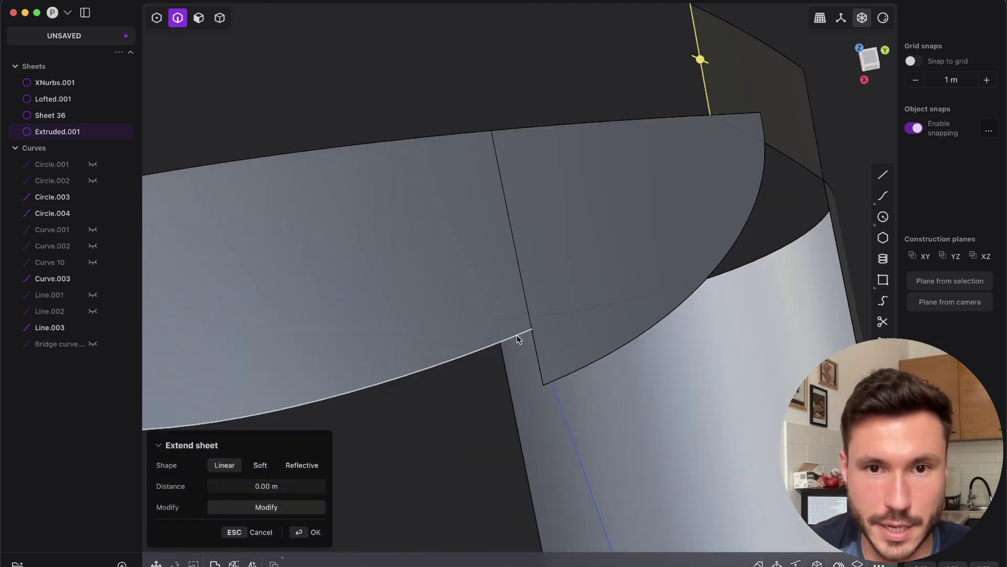
middle_drag(530, 260, 854, 107)
click(873, 61)
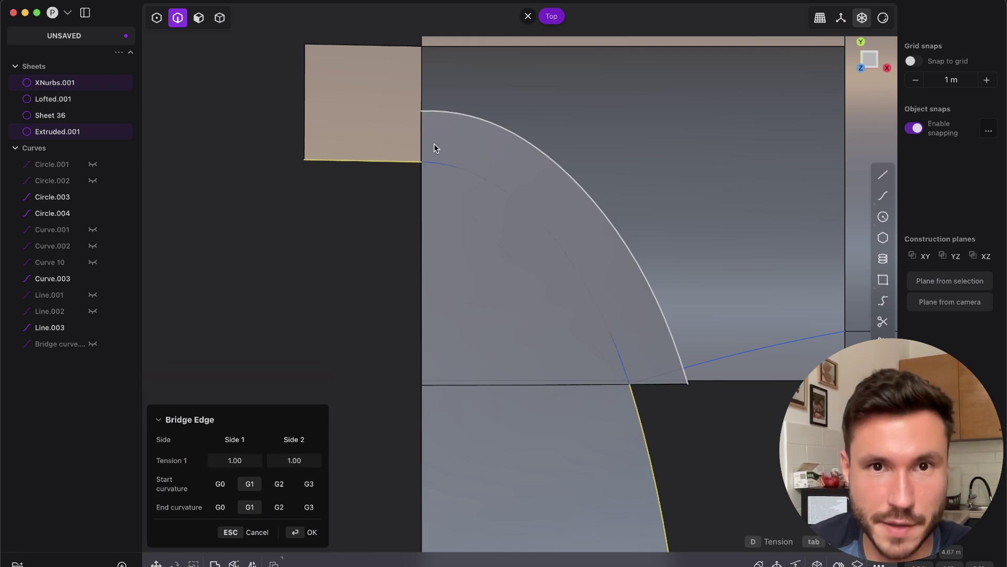
scroll(434, 146, up, 3)
key(Return)
key(3)
click(589, 216)
key(o)
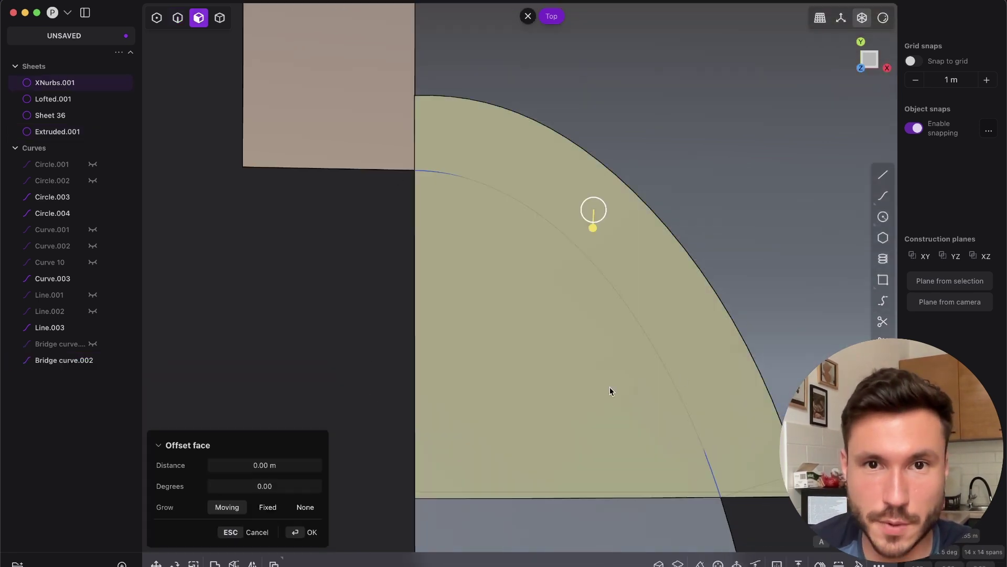
key(Escape)
- Cut the extended face of the large sheet along the new bridge curve and delete the excess outer strip
key(2)
scroll(644, 362, down, 3)
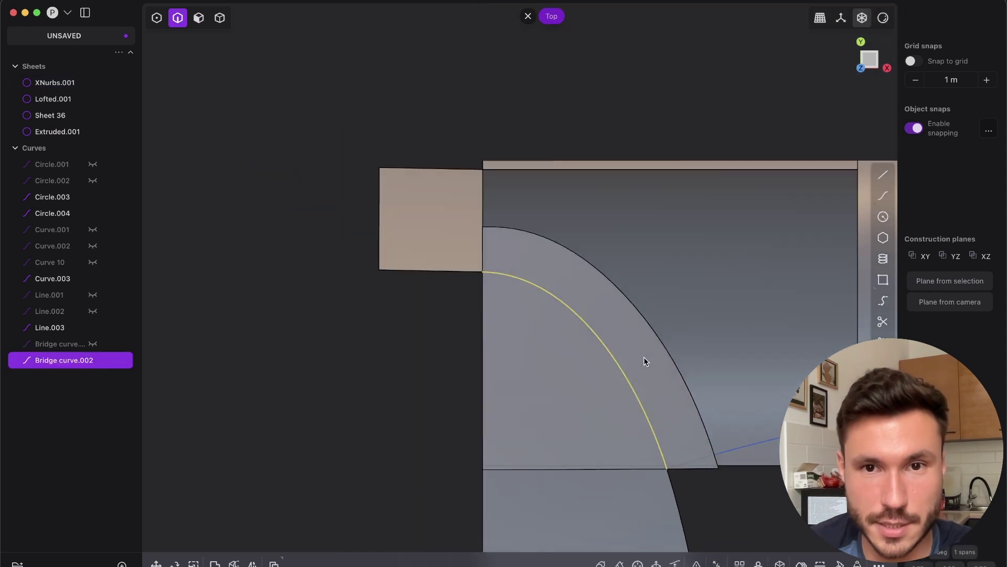
key(c)
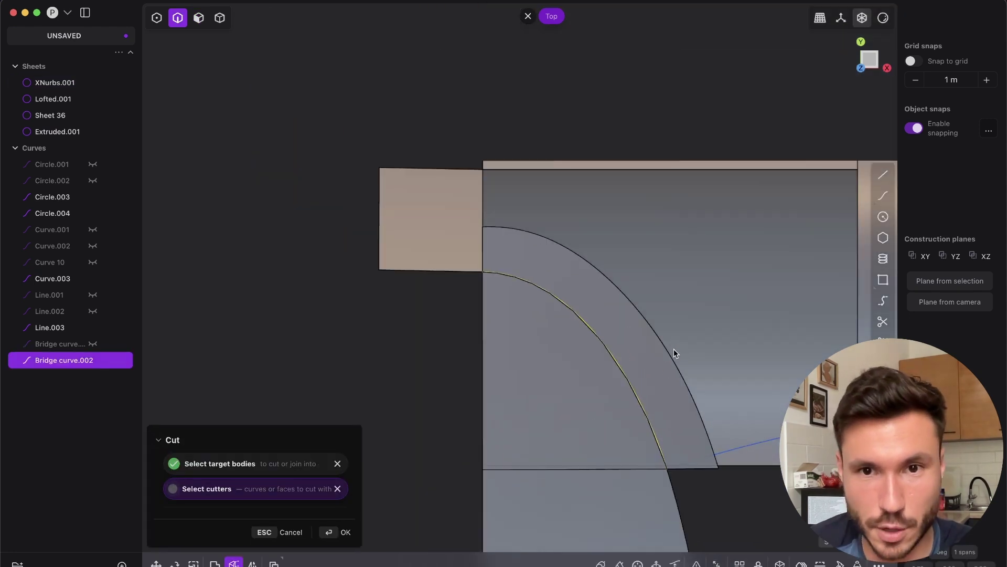
key(Return)
key(Delete)
middle_drag(607, 454, 495, 341)
key(2)
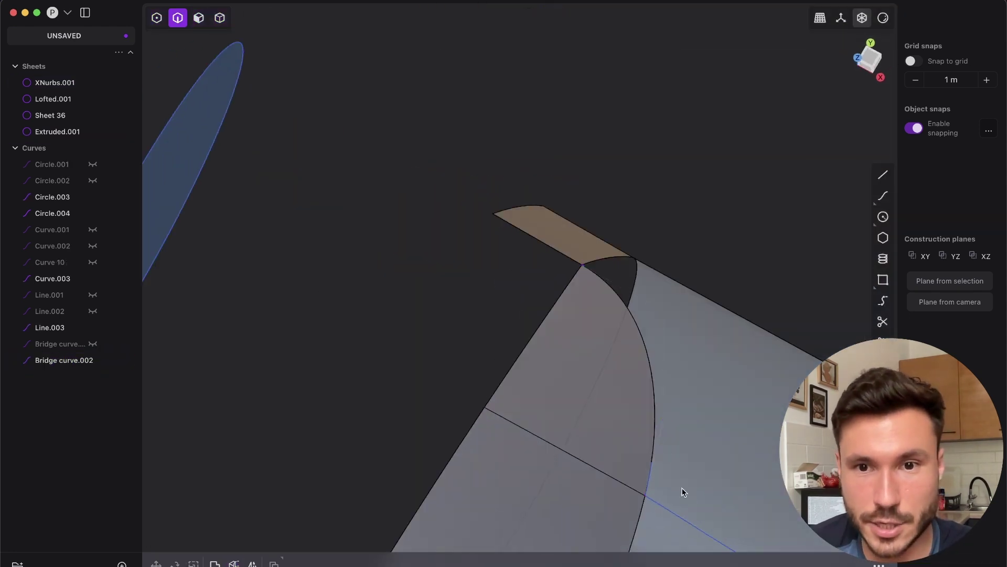
- Delete the bridge curve that was used to cut the large sheet's extended face
middle_drag(684, 493, 497, 360)
shift+middle_drag(597, 401, 519, 264)
key(Delete)
middle_drag(653, 377, 527, 229)
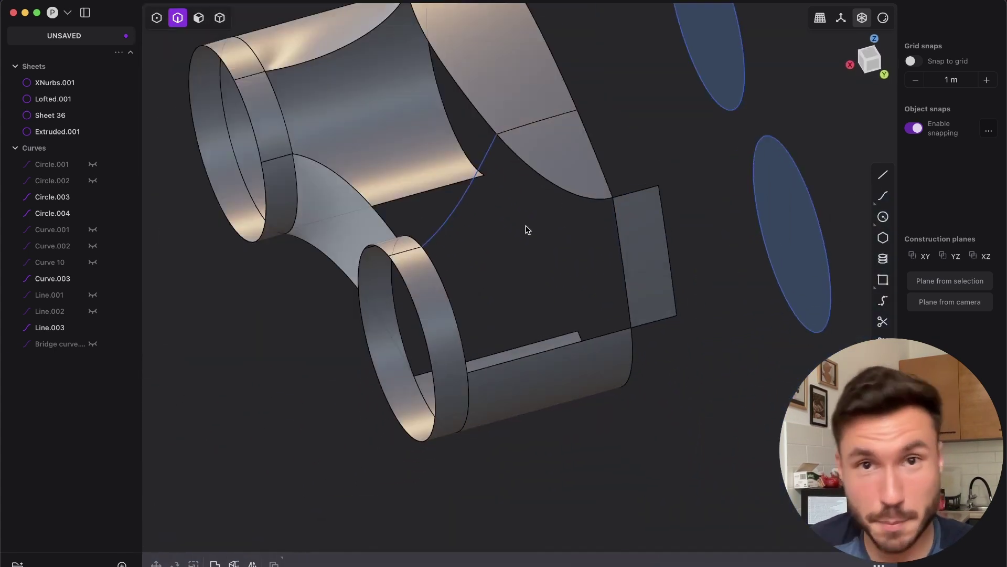
- Try to patch the hole between the large sheet, connecting curve, tube collar and small extruded sheet, with G1 at the extruded sheet's edge
scroll(523, 416, up, 3)
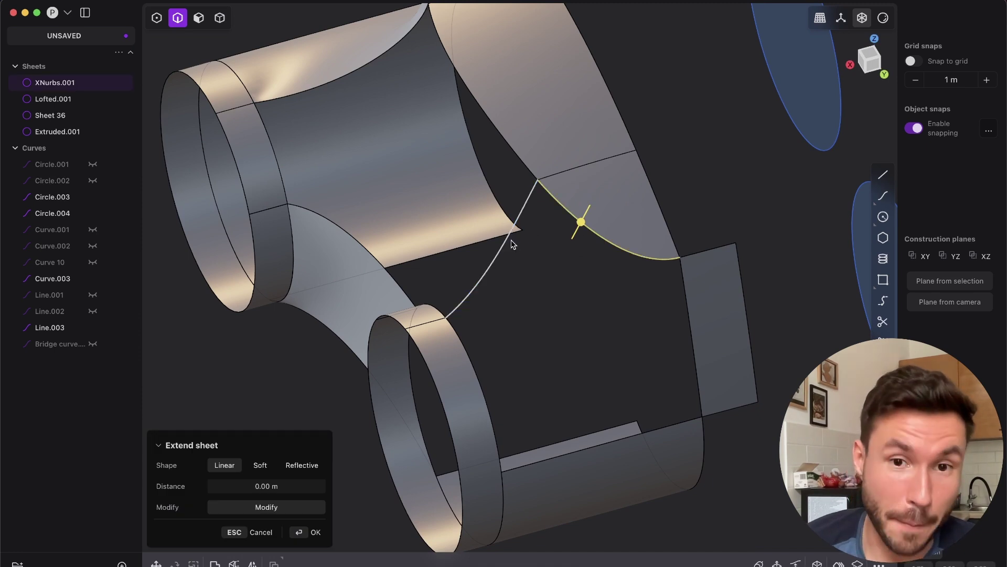
middle_drag(485, 301, 507, 151)
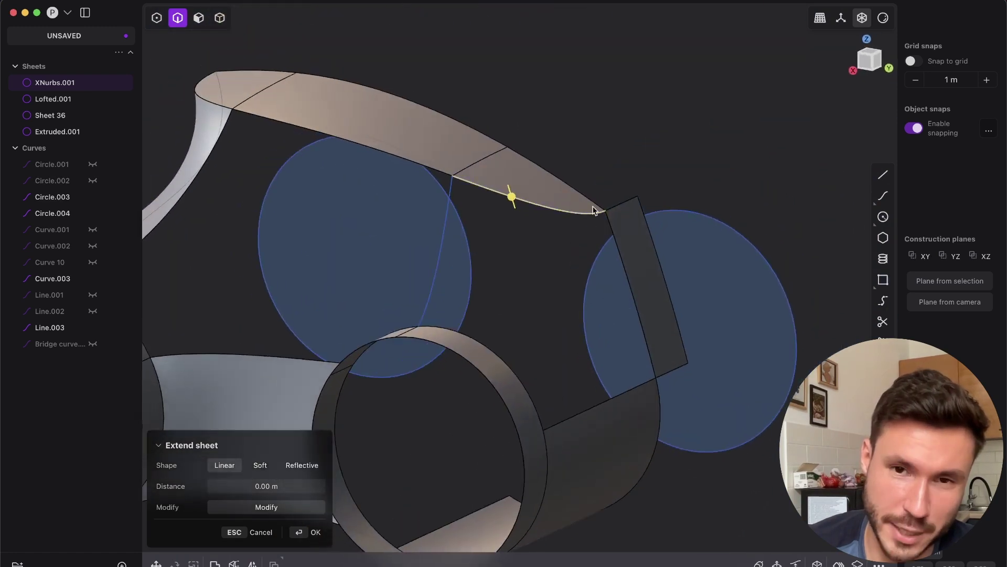
middle_drag(593, 210, 614, 271)
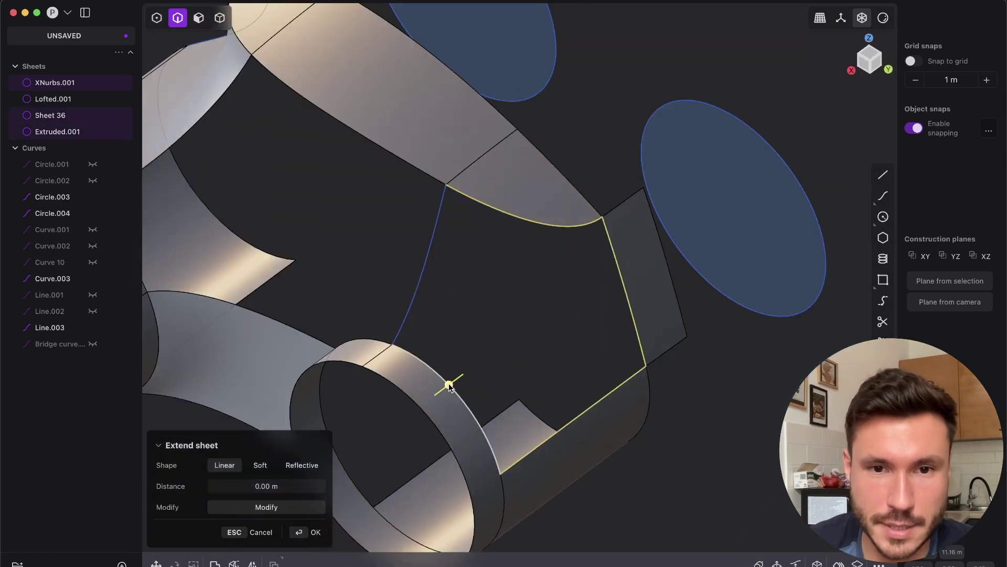
key(Tab)
scroll(533, 317, up, 2)
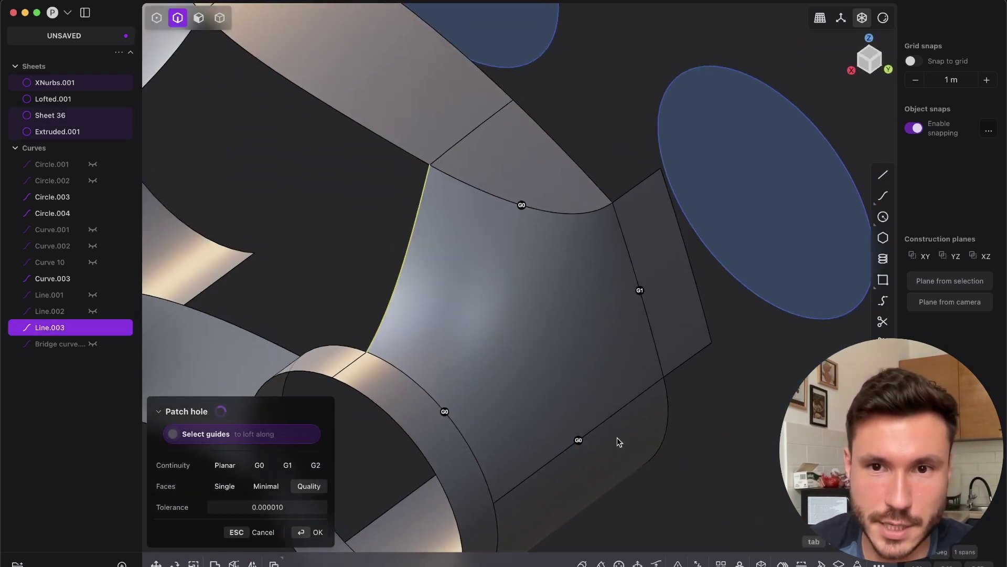
middle_drag(595, 508, 600, 320)
key(Escape)
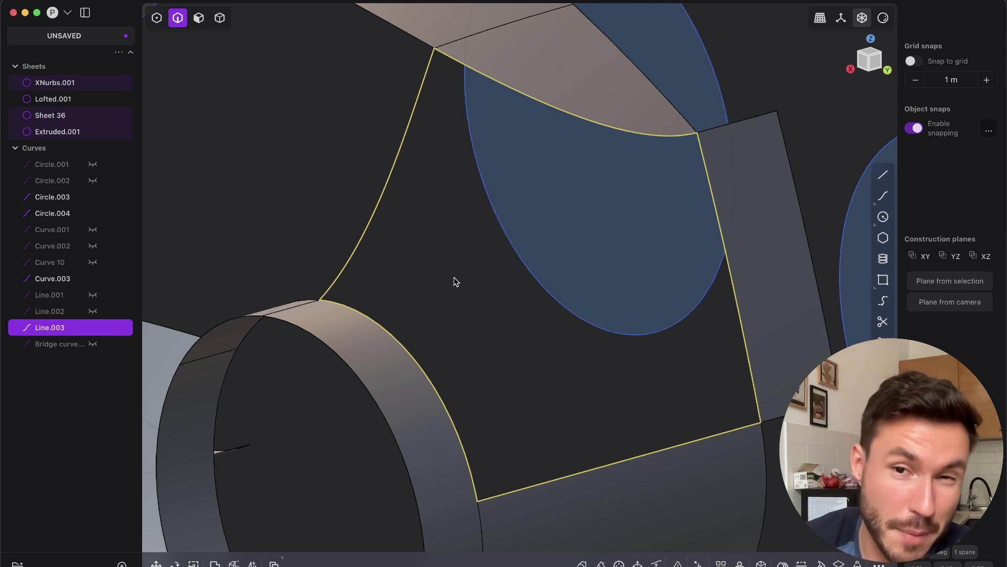
- Try the hole patch again with G1 continuity at both the extruded sheet's edge and the lower straight edge
key(Tab)
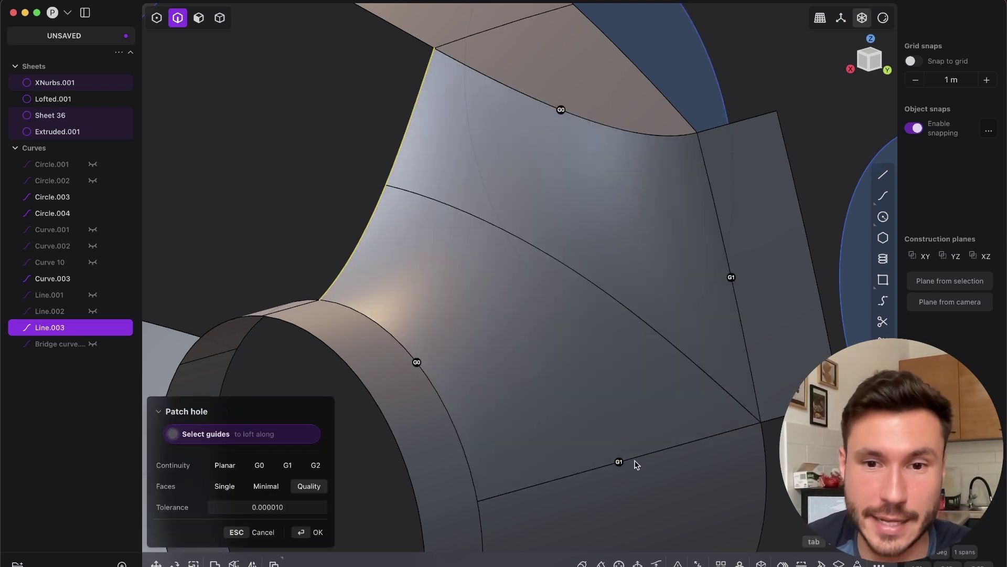
middle_drag(636, 465, 695, 165)
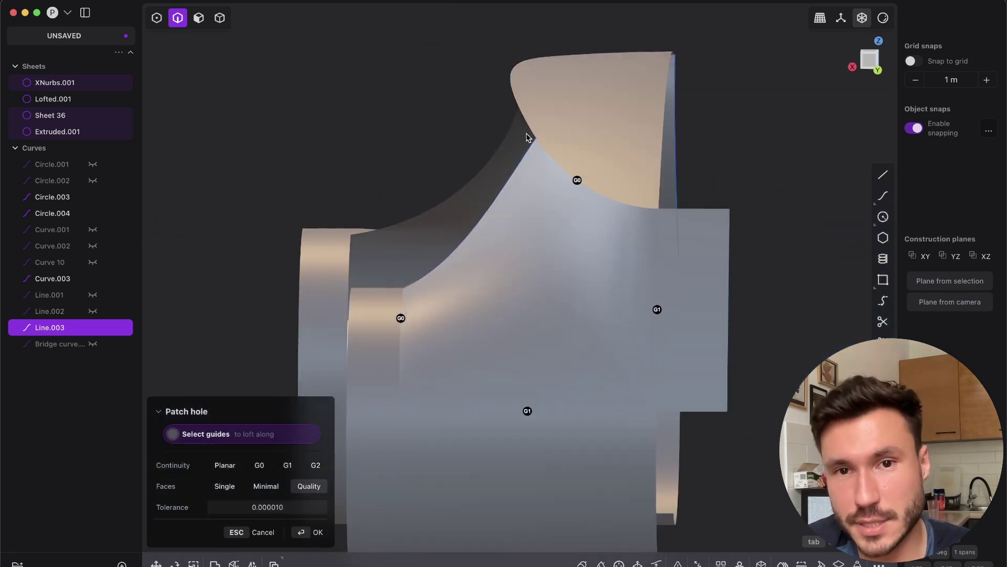
middle_drag(527, 138, 531, 114)
key(Escape)
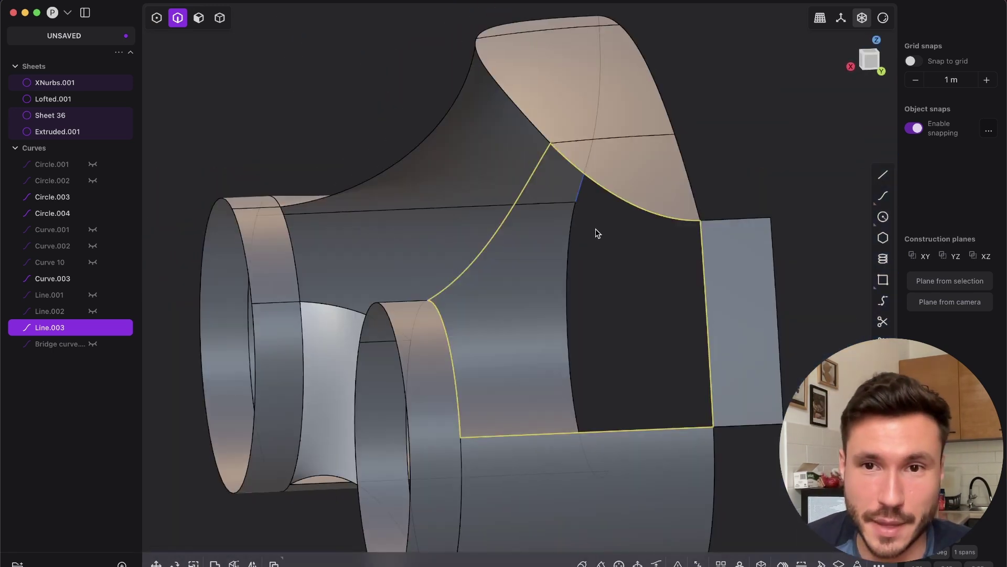
- Split the end face of the large sheet with a crosswise edge near its middle
middle_drag(594, 187, 646, 229)
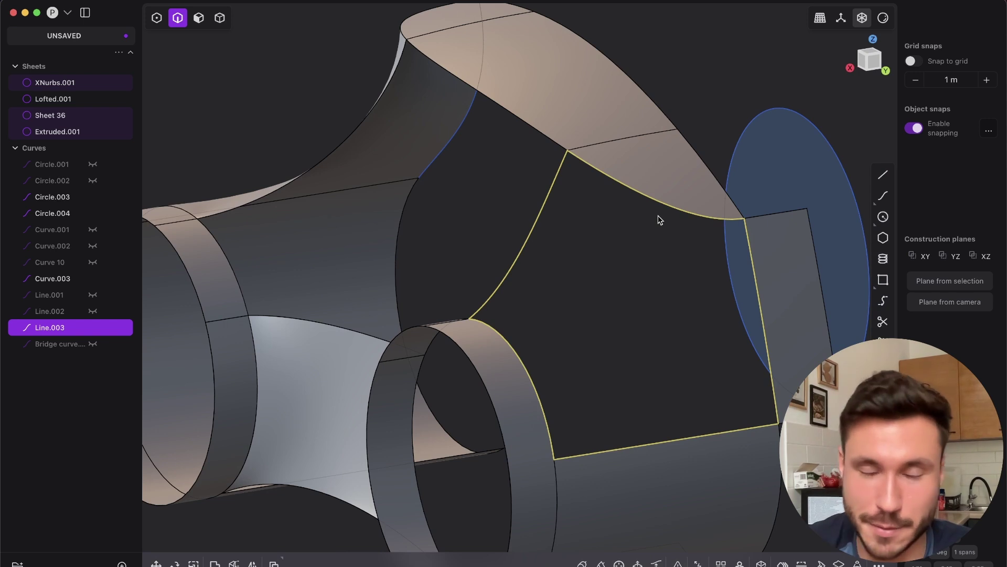
middle_drag(660, 219, 530, 220)
middle_drag(542, 180, 548, 178)
click(547, 177)
key(o)
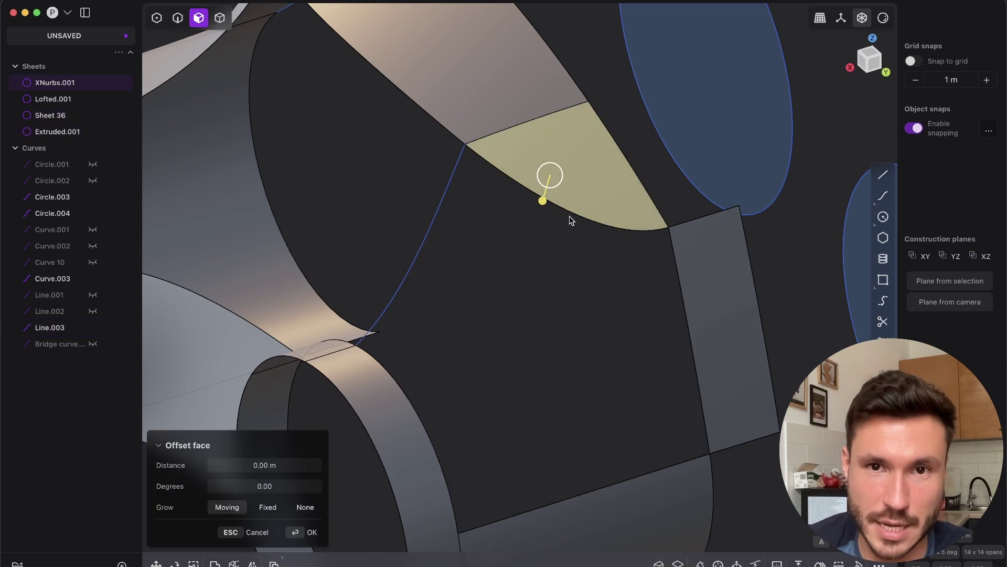
key(ctrl+r)
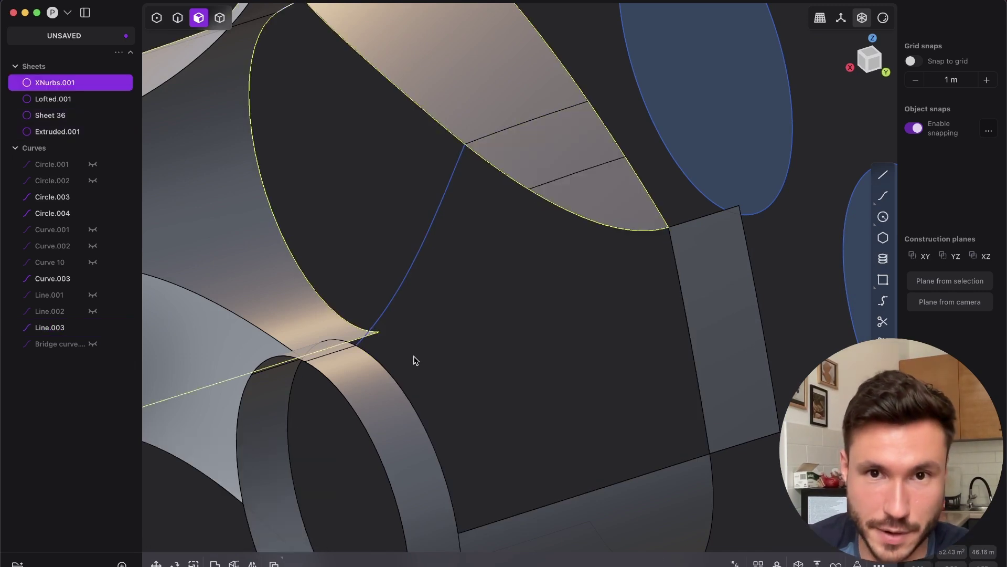
- Split the tube collar's face beside the hole with a crosswise edge
middle_drag(414, 361, 398, 434)
click(398, 435)
key(ctrl+r)
- Bridge the large sheet's new crosswise edge to the tube collar's new crosswise edge
key(2)
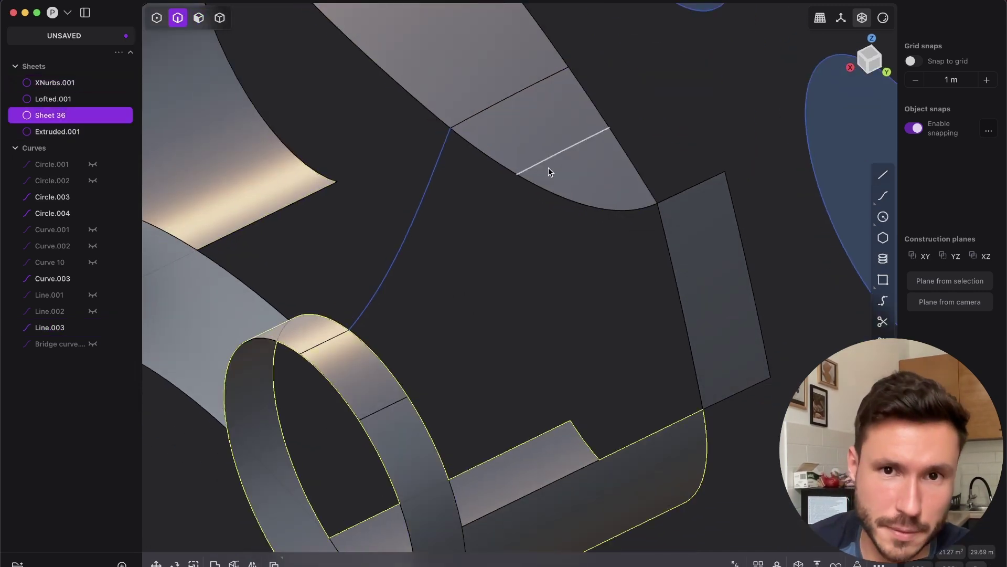
click(546, 162)
key(f)
middle_drag(415, 447, 503, 397)
key(shift+b)
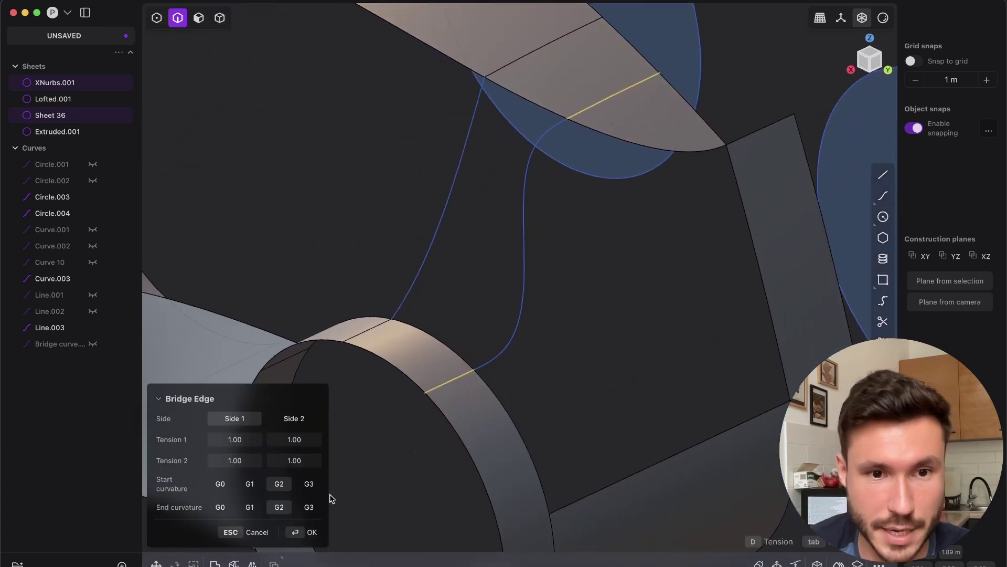
key(Tab)
key(Return)
- Bow the new bridge curve downward in front view by moving its middle control point
middle_drag(419, 354, 602, 325)
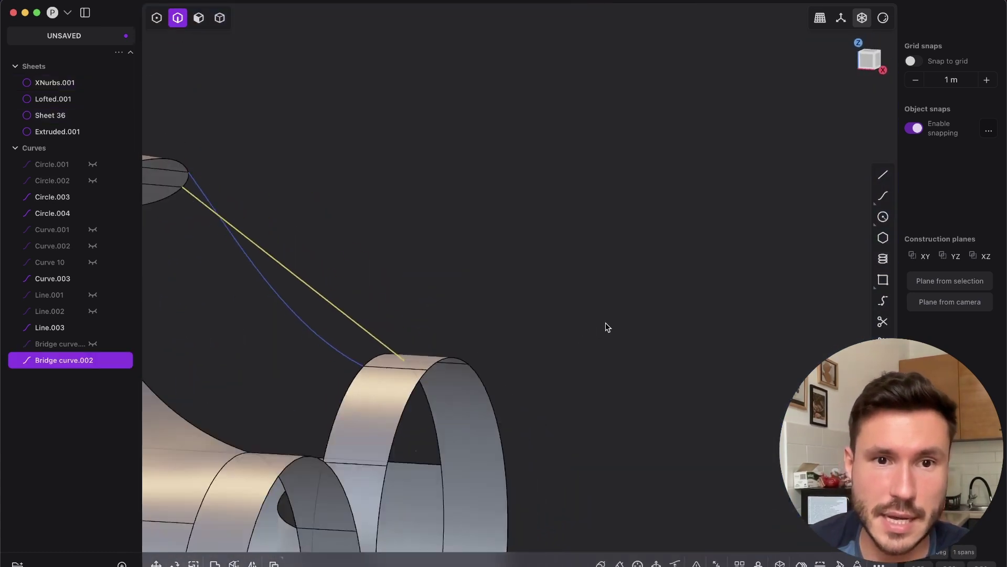
click(873, 63)
shift+middle_drag(423, 290, 583, 285)
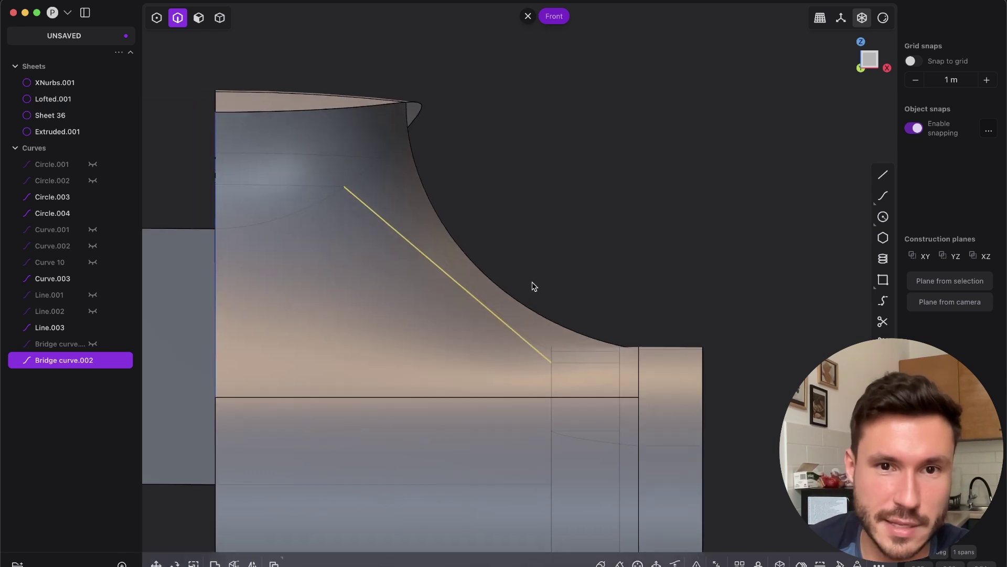
key(shift+1)
scroll(492, 241, up, 4)
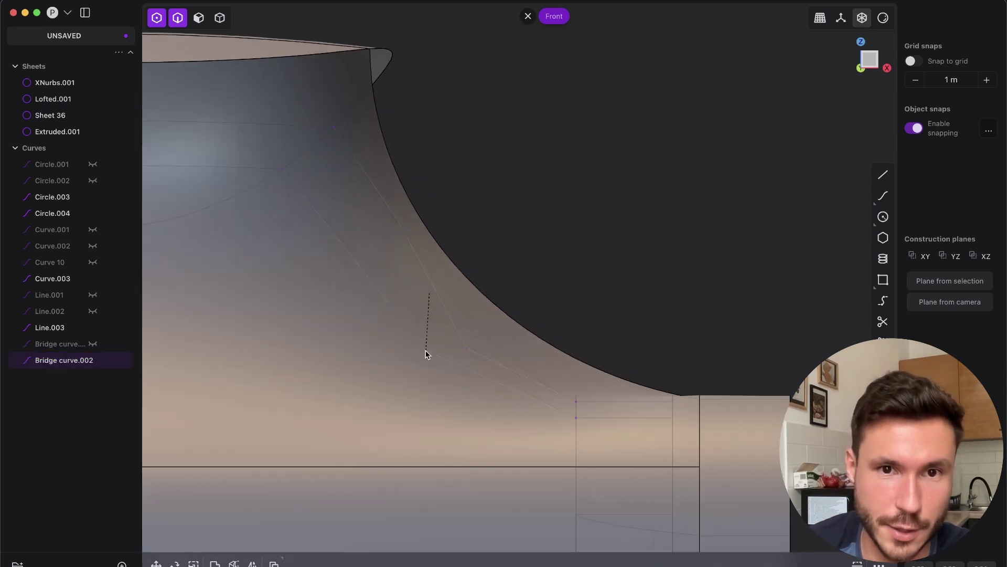
- Refine the bridge curve's bend in right view so it follows the neighbouring connecting curve
middle_drag(730, 357, 623, 389)
scroll(623, 389, down, 5)
shift+middle_drag(625, 336, 297, 331)
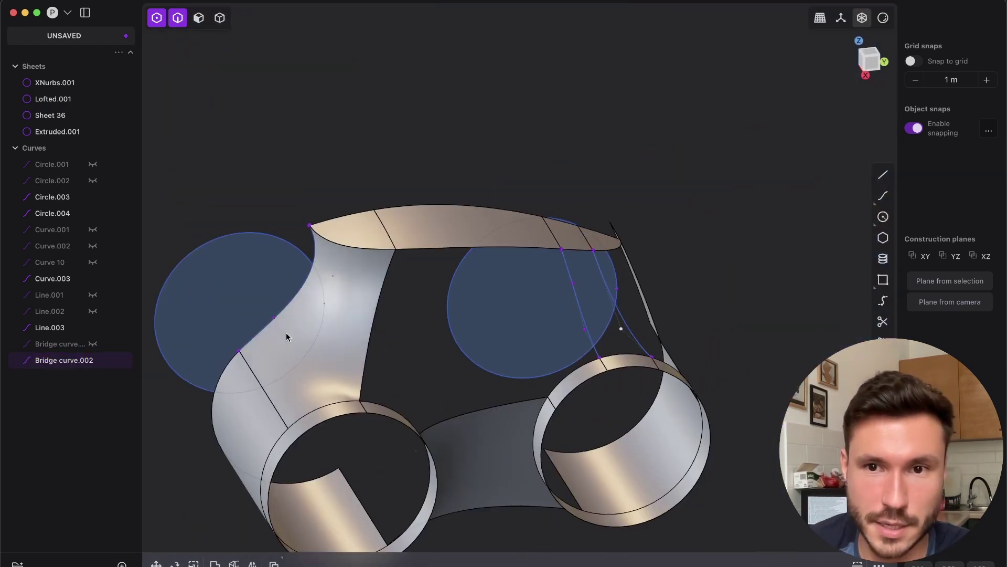
middle_drag(590, 388, 504, 402)
shift+middle_drag(751, 408, 587, 401)
scroll(587, 401, up, 4)
middle_drag(756, 207, 790, 168)
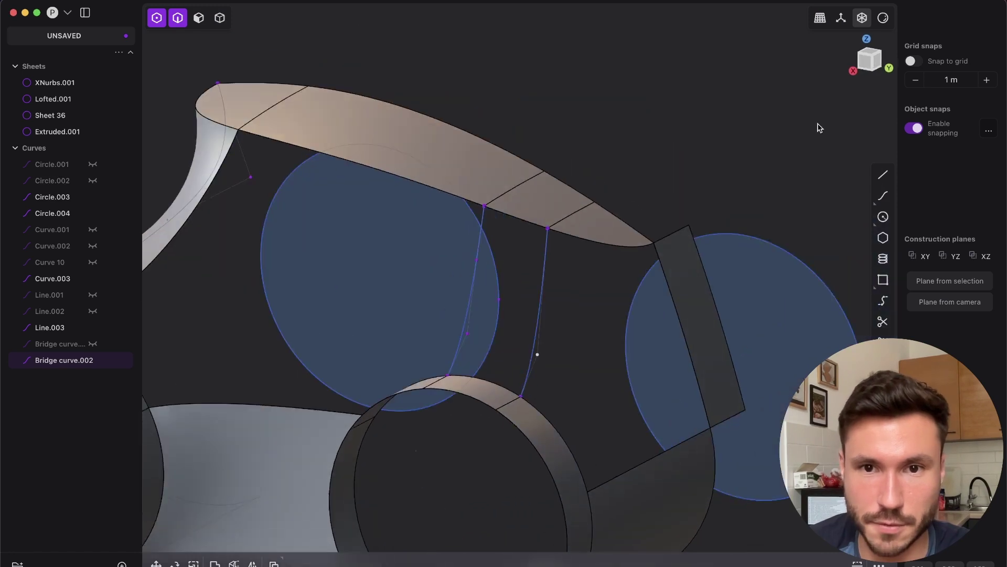
click(869, 63)
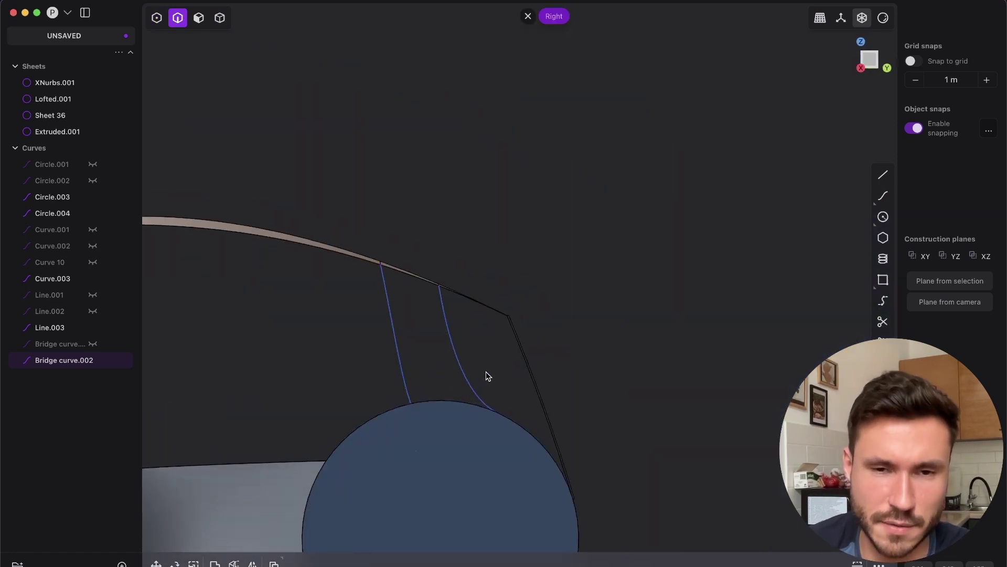
- Loft a strip between the connecting curve and the bridge curve, guided by the short large-sheet and collar edges with G0 continuity
middle_drag(379, 273, 423, 254)
click(423, 254)
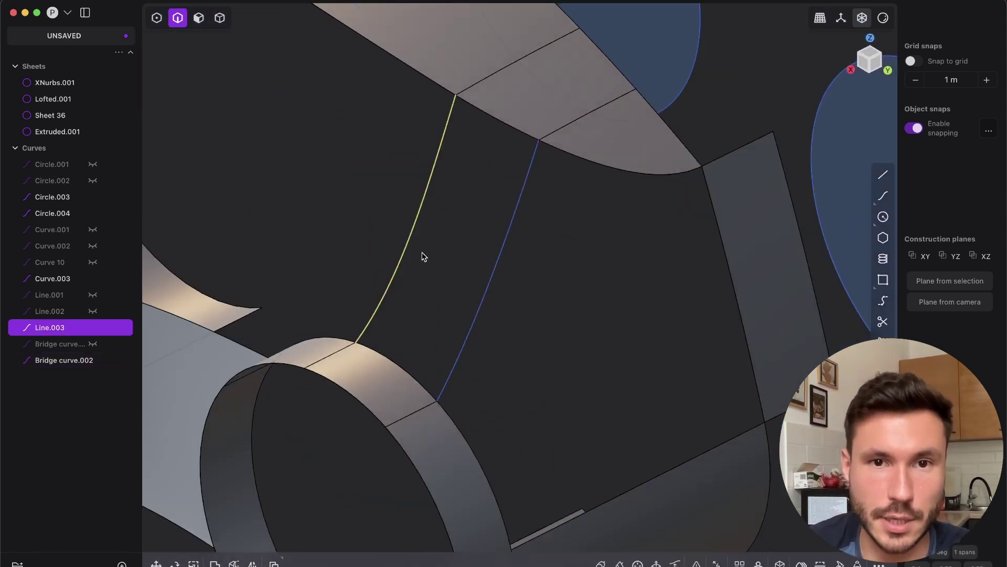
shift+click(481, 299)
key(l)
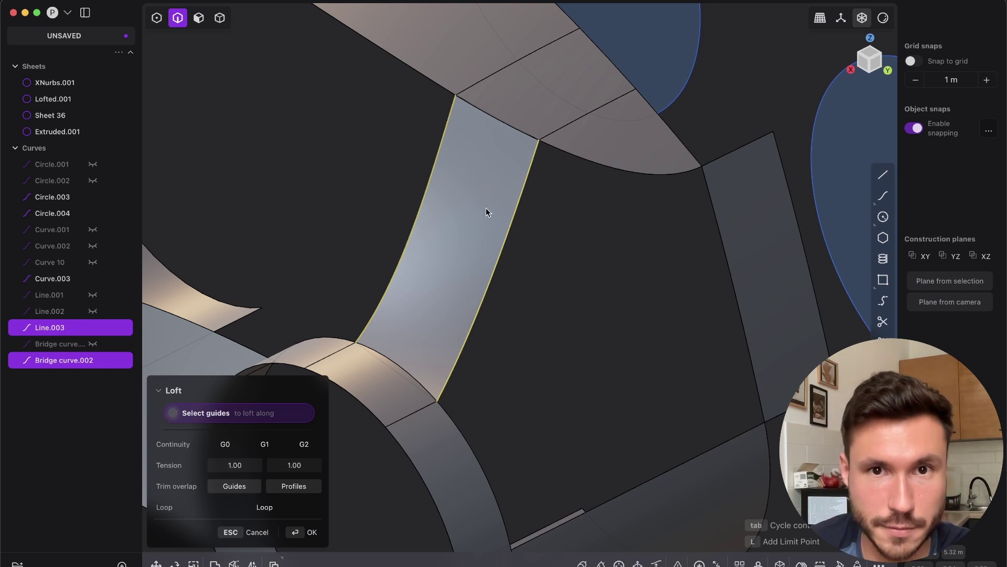
click(499, 121)
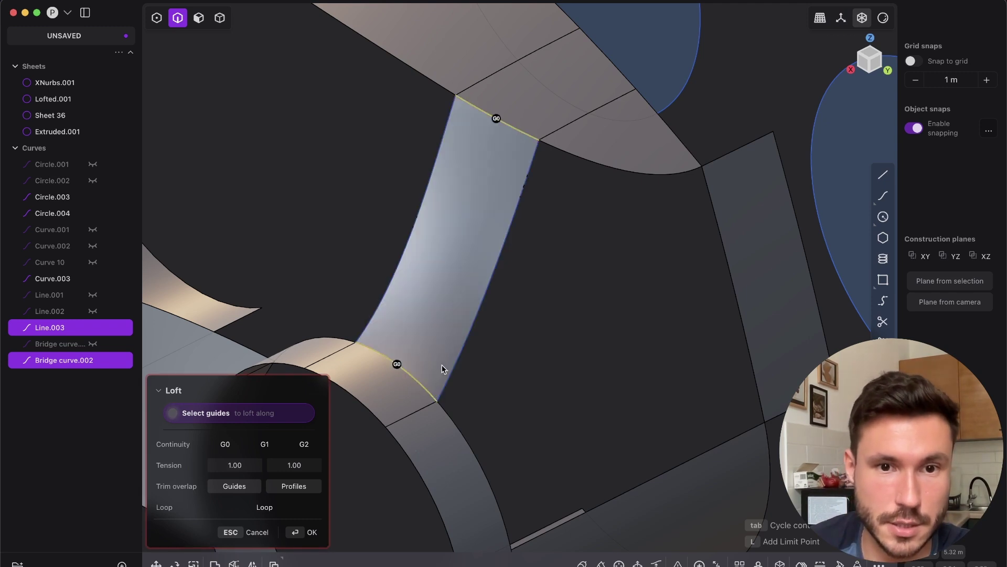
key(Return)
- Delete the bridge curve along the lofted strip's edge
click(491, 292)
click(487, 290)
key(x)
- Join the lofted strip with the large sheet, the tube sheet and the small extruded sheet
scroll(514, 304, down, 3)
scroll(518, 301, down, 3)
key(4)
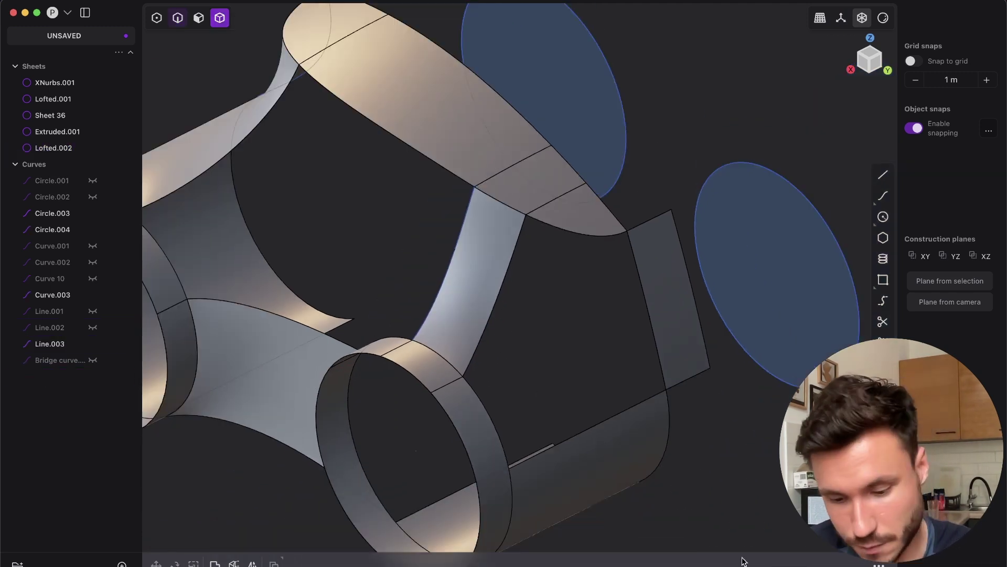
drag(741, 551, 456, 217)
key(j)
click(581, 322)
middle_drag(581, 321, 560, 317)
- Try to patch the remaining hole with G1 continuity at the lofted strip, extruded sheet and lower straight edge, and inspect the preview
key(2)
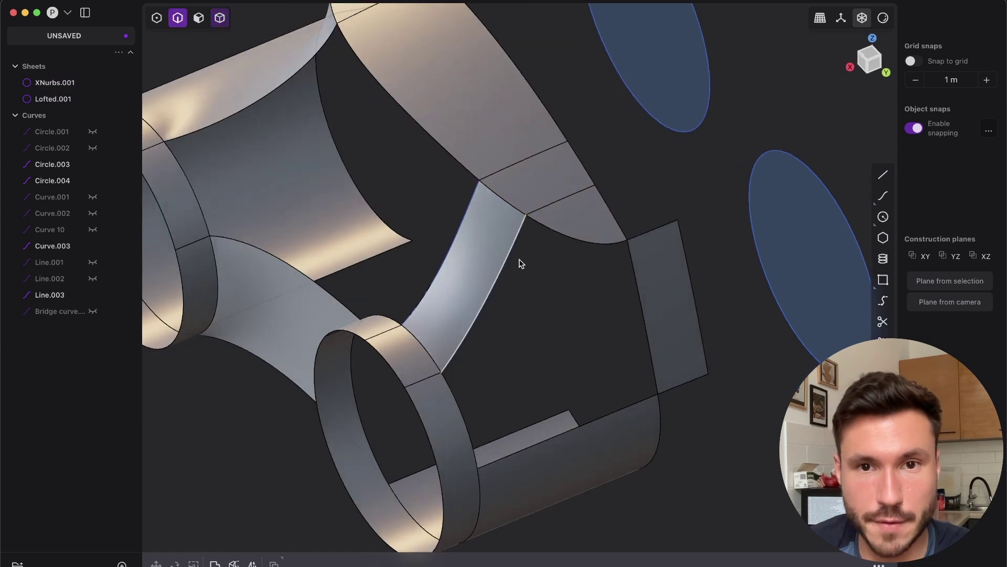
click(507, 262)
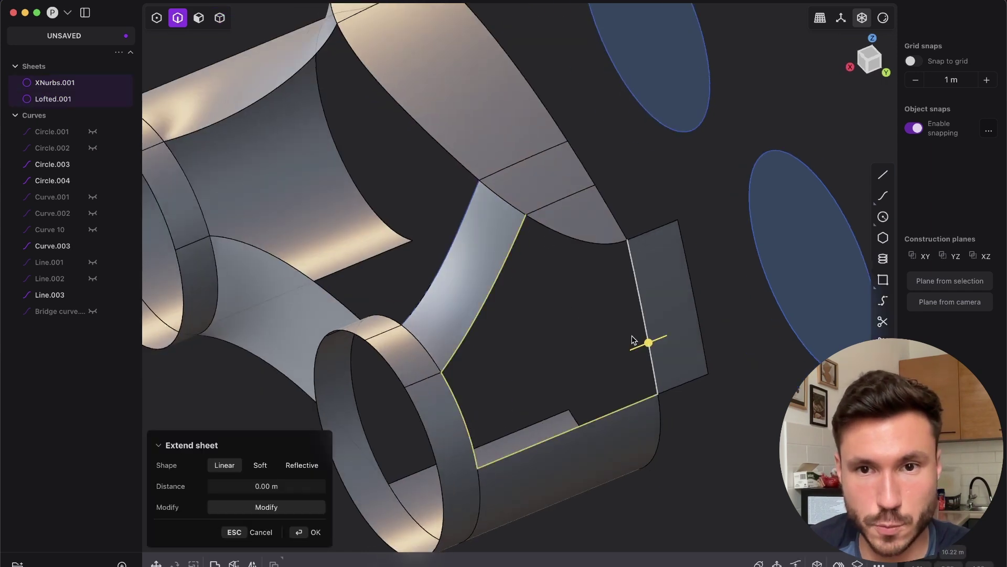
key(Tab)
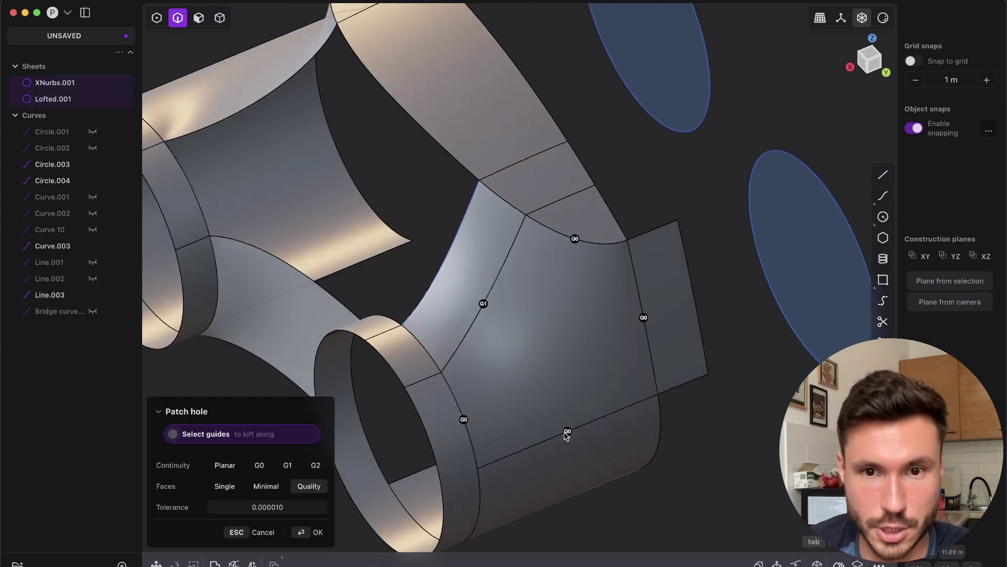
click(646, 320)
middle_drag(648, 341, 644, 277)
key(Tab)
scroll(627, 326, up, 3)
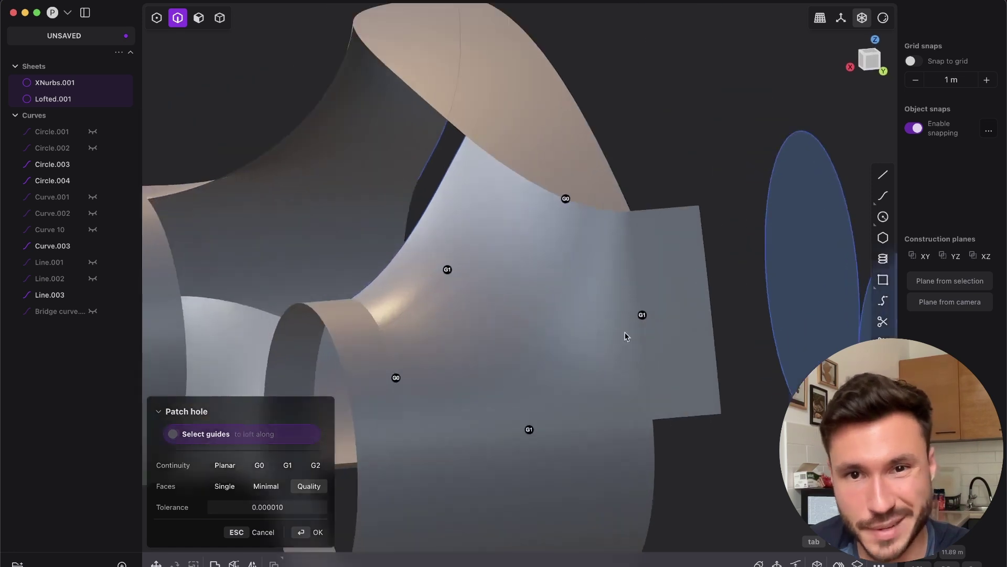
middle_drag(625, 334, 675, 251)
drag(675, 250, 705, 217)
scroll(705, 216, down, 3)
key(Tab)
middle_drag(705, 217, 646, 279)
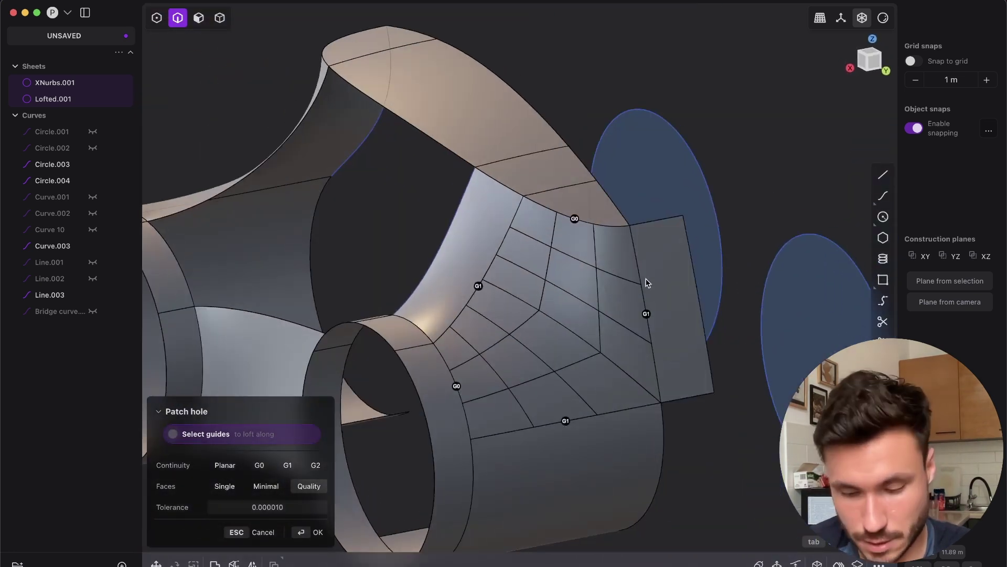
key(Escape)
- Undo the sheet joining, lofted strip, bridge curve and both crosswise face splits
key(super+z)
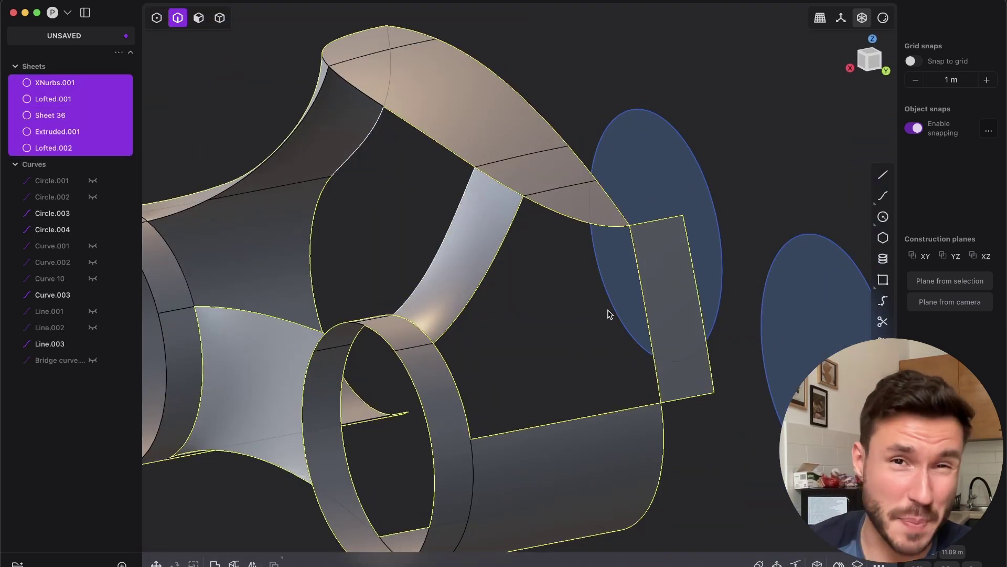
key(super+z)
key(super+z)
key(super+z)
key(super+z)
key(super+z)
key(super+z)
key(super+z)
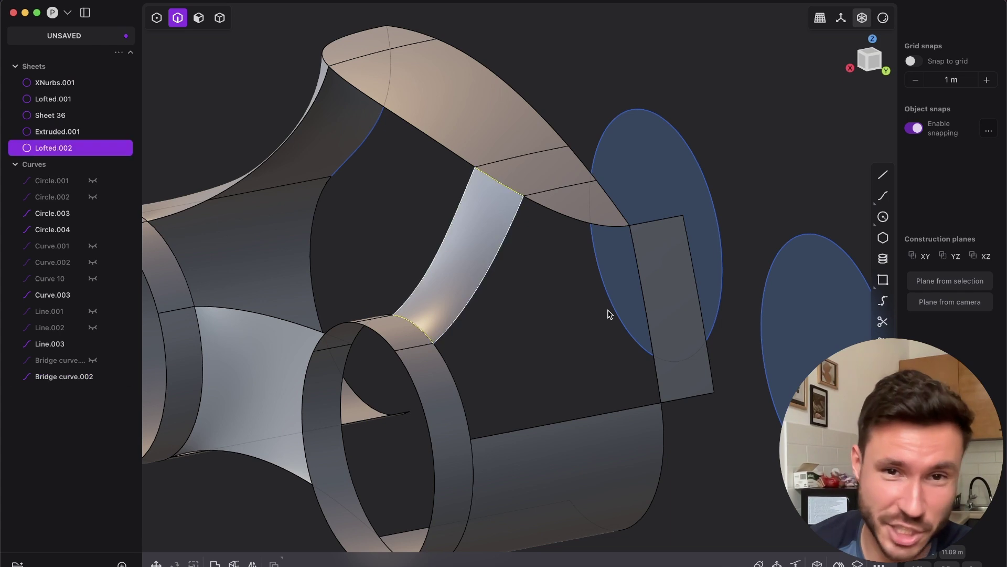
key(super+z)
key(super+z)
key(super+z)
key(super+z)
key(super+z)
key(super+z)
key(super+z)
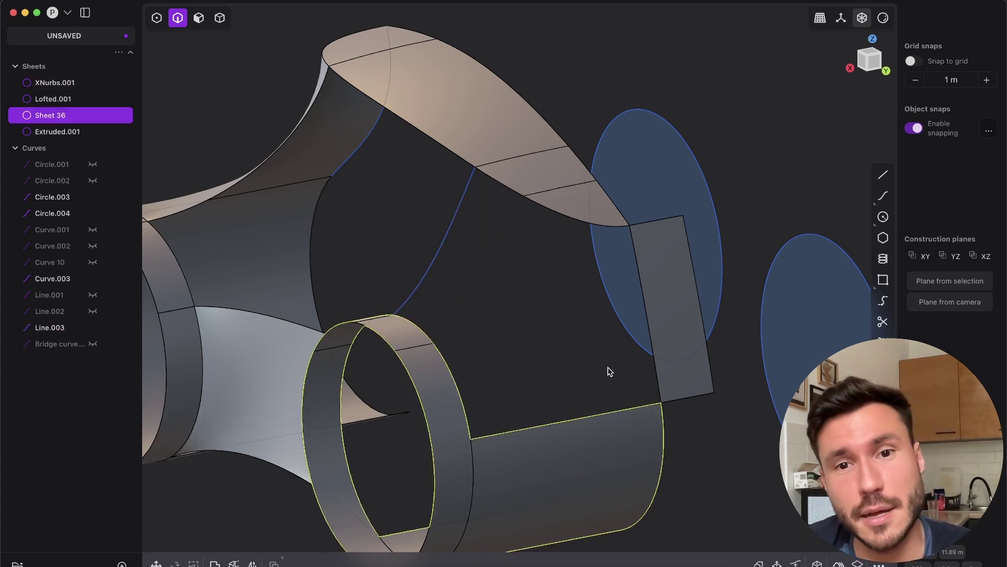
click(663, 85)
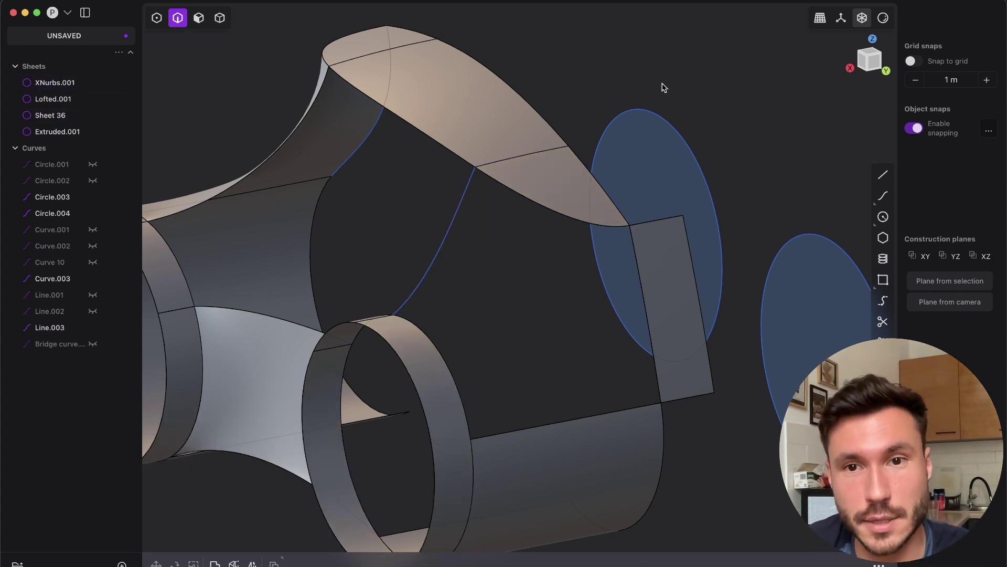
- Patch the hole with an XNurbs surface bounded by the large sheet, inner curve, tube collar, lower straight edge and extruded sheet
mouse_move(571, 211)
middle_down()
mouse_move(584, 240)
mouse_move(625, 209)
mouse_move(577, 199)
middle_up()
click(616, 196)
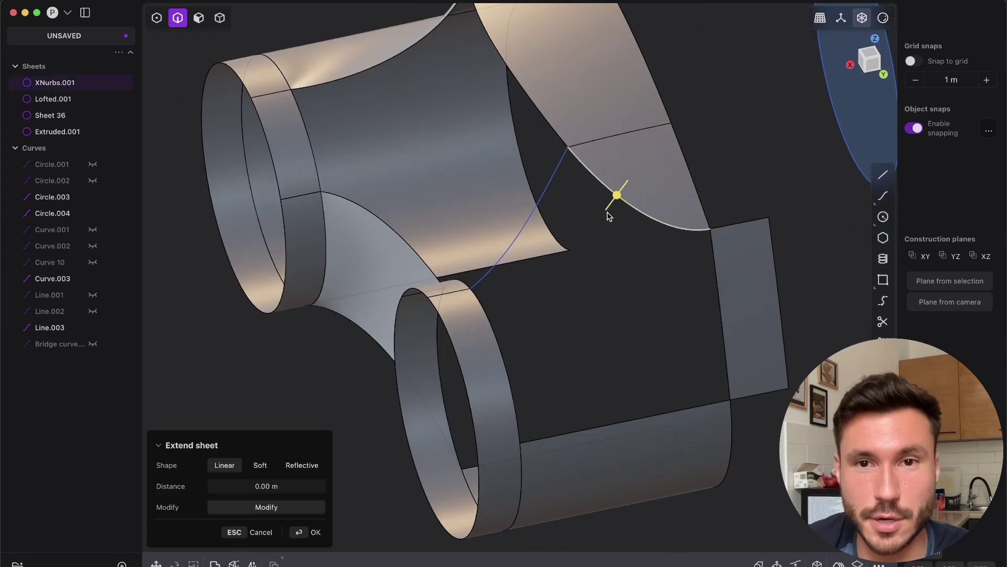
click(547, 195)
click(517, 386)
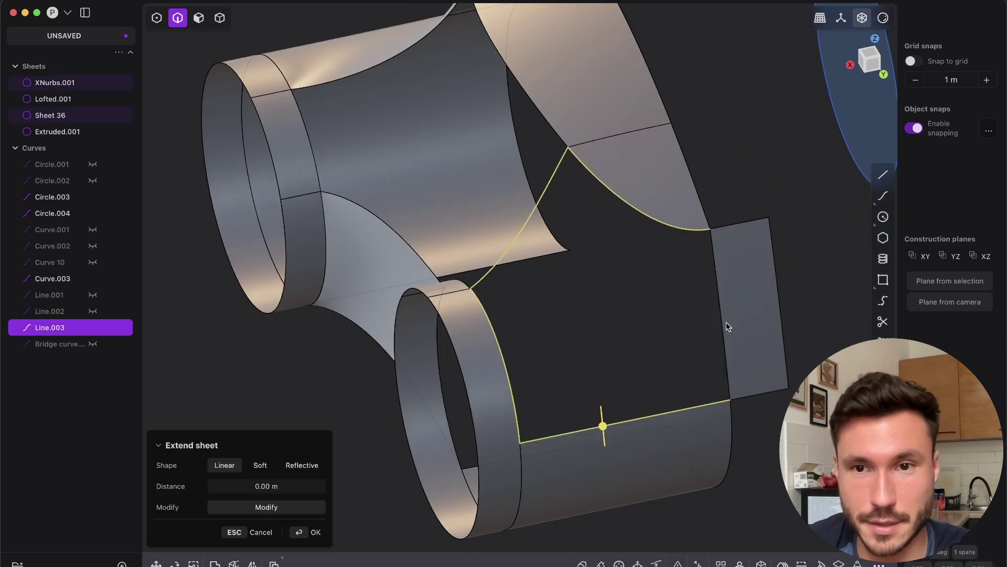
key(Tab)
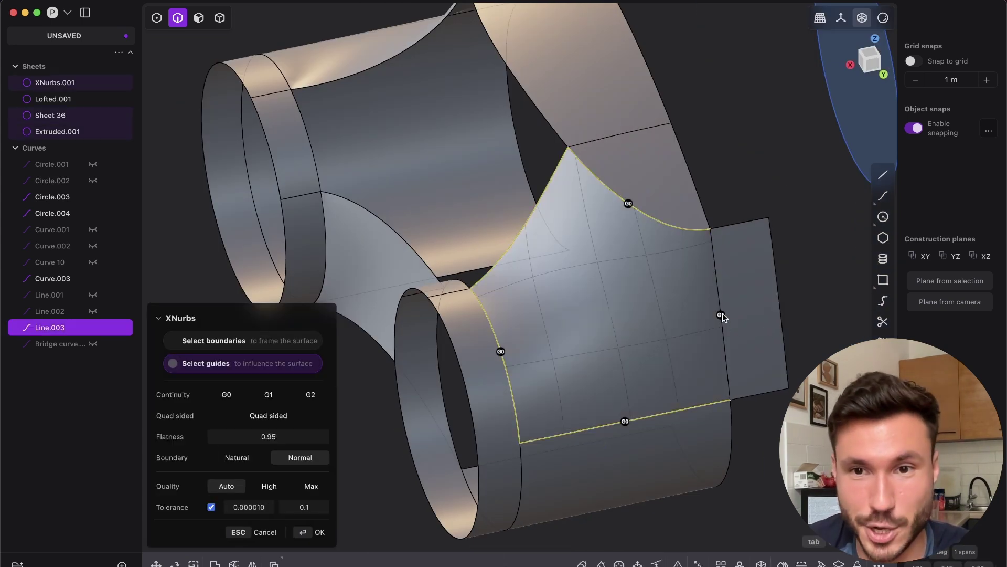
click(322, 536)
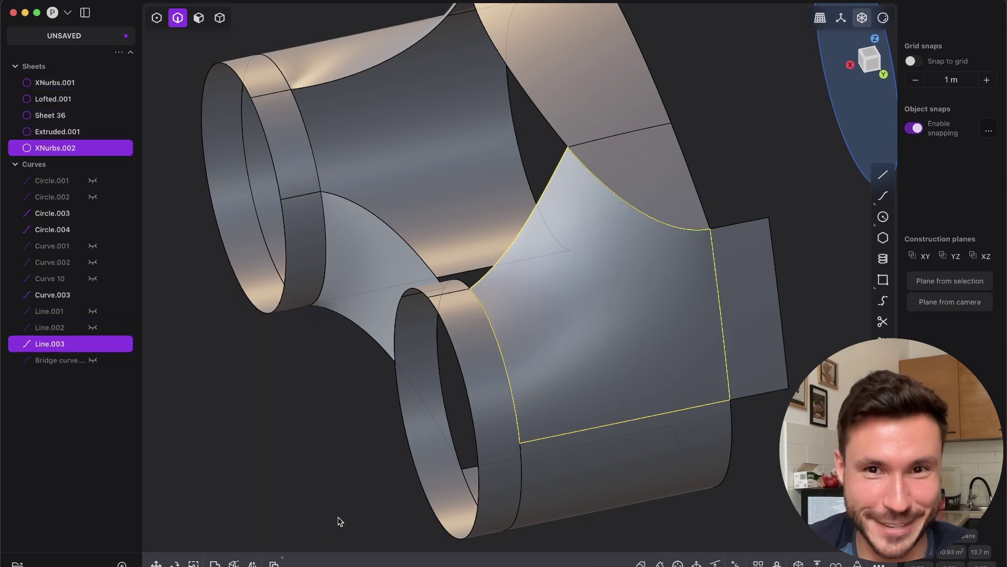
click(787, 452)
- Bring up the wheeled robot reference image and compare its body transitions with the large sheet's edges and the patched surface
middle_drag(740, 357, 577, 398)
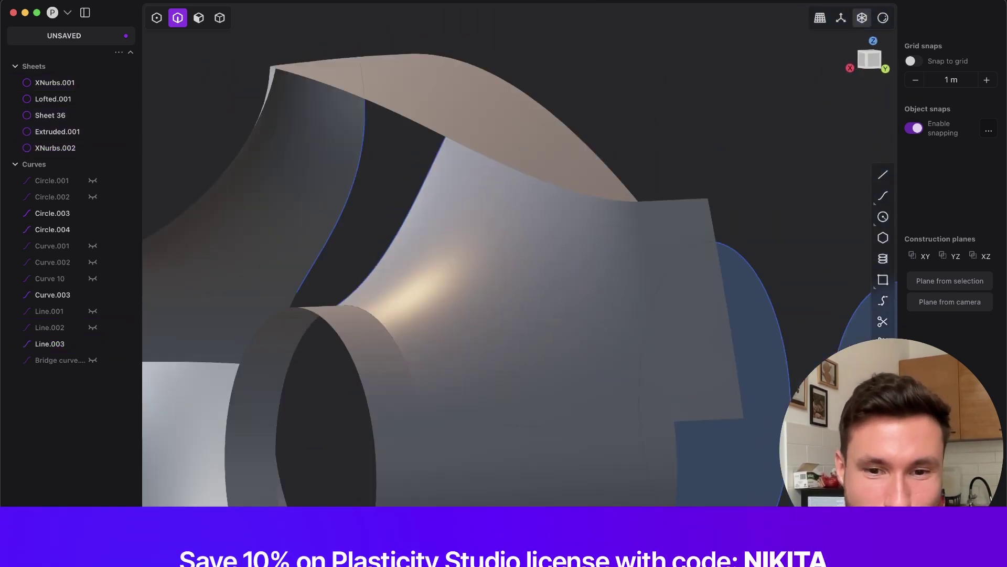
key(super+Tab)
middle_drag(366, 353, 322, 308)
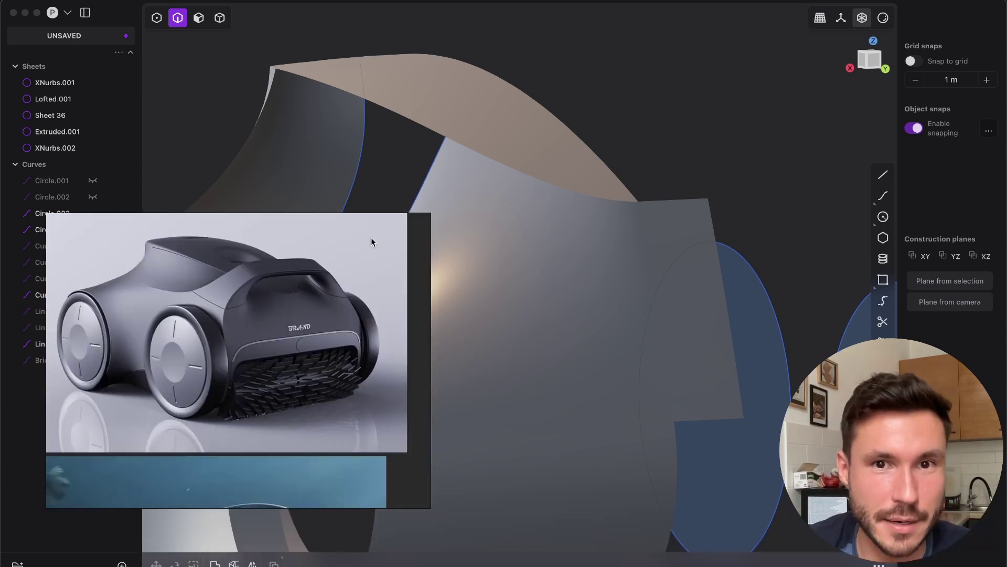
click(636, 117)
scroll(564, 193, down, 5)
shift+middle_drag(520, 290, 641, 299)
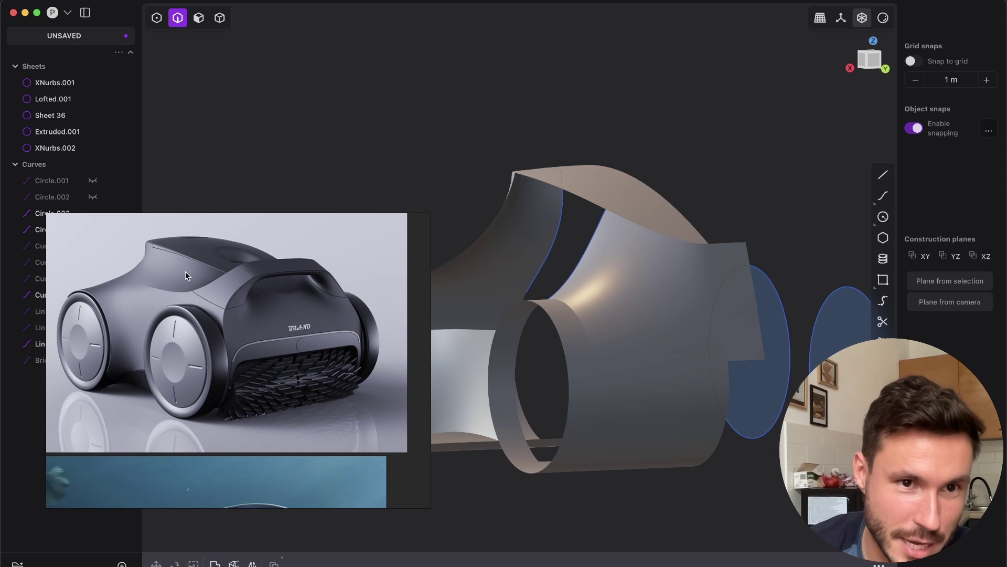
click(658, 190)
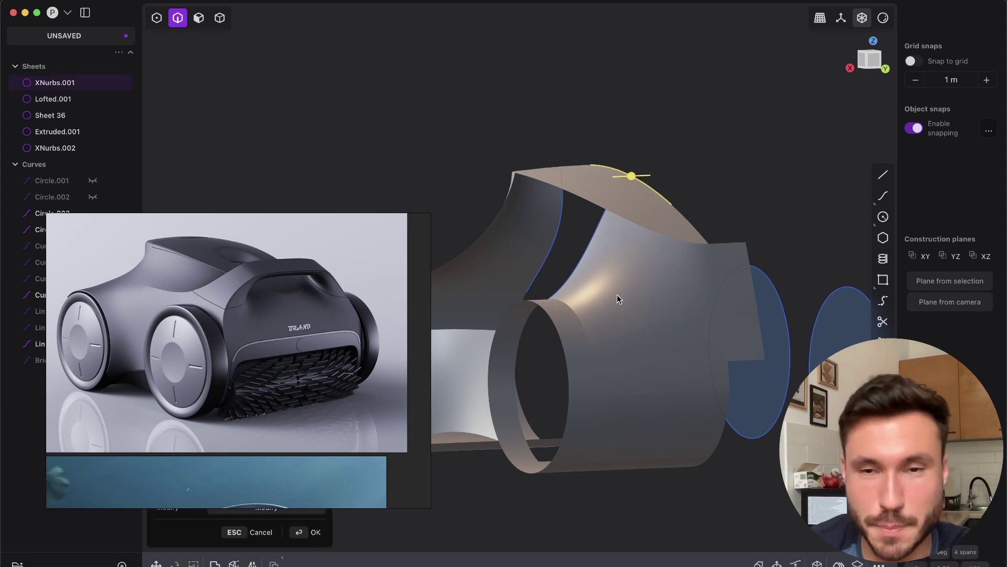
middle_drag(618, 295, 606, 192)
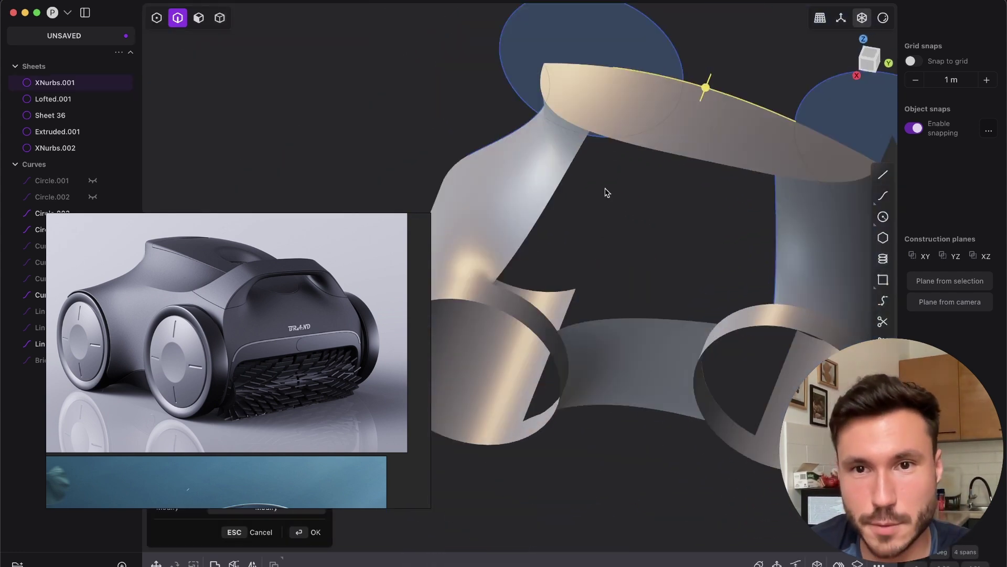
middle_drag(672, 171, 429, 339)
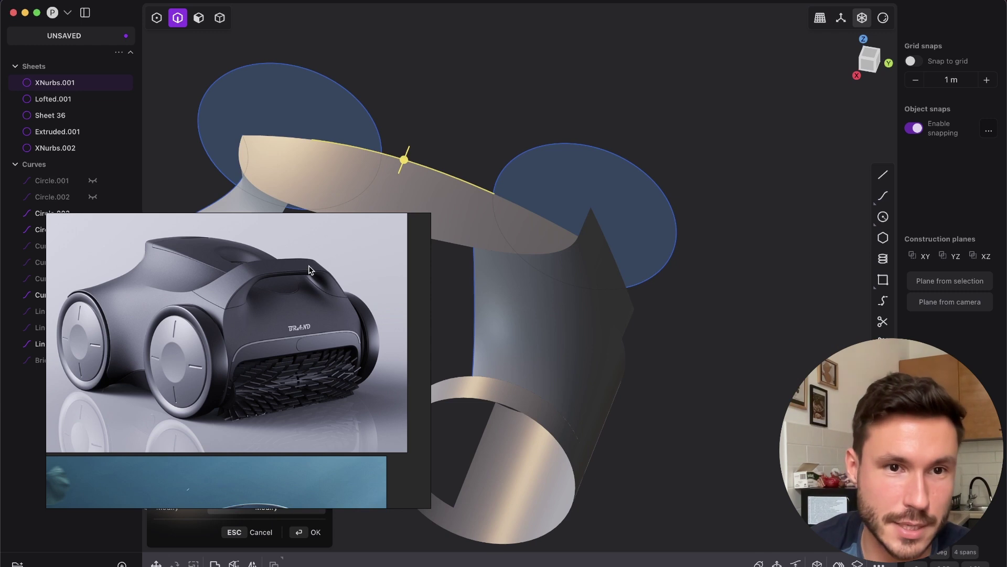
middle_drag(497, 299, 590, 225)
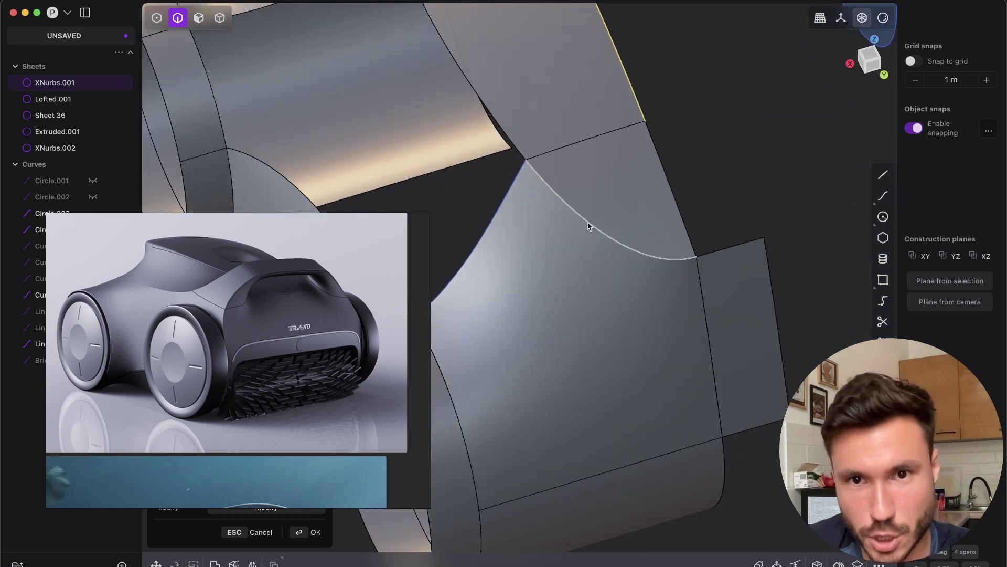
key(Escape)
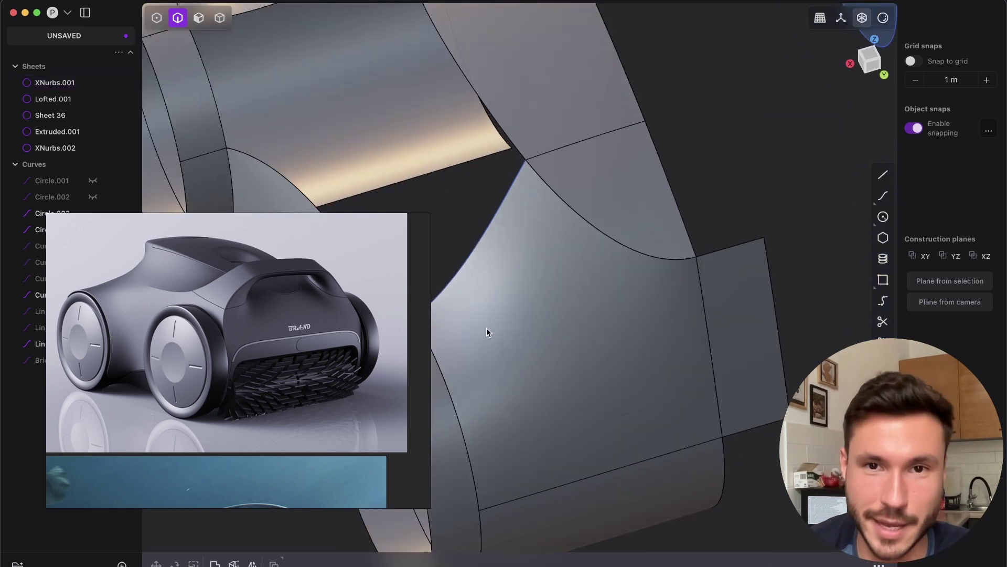
- Examine the new patch from several angles, checking its transitions to the tube collar and the shared edge with the large sheet
scroll(524, 304, down, 5)
middle_drag(524, 304, 465, 361)
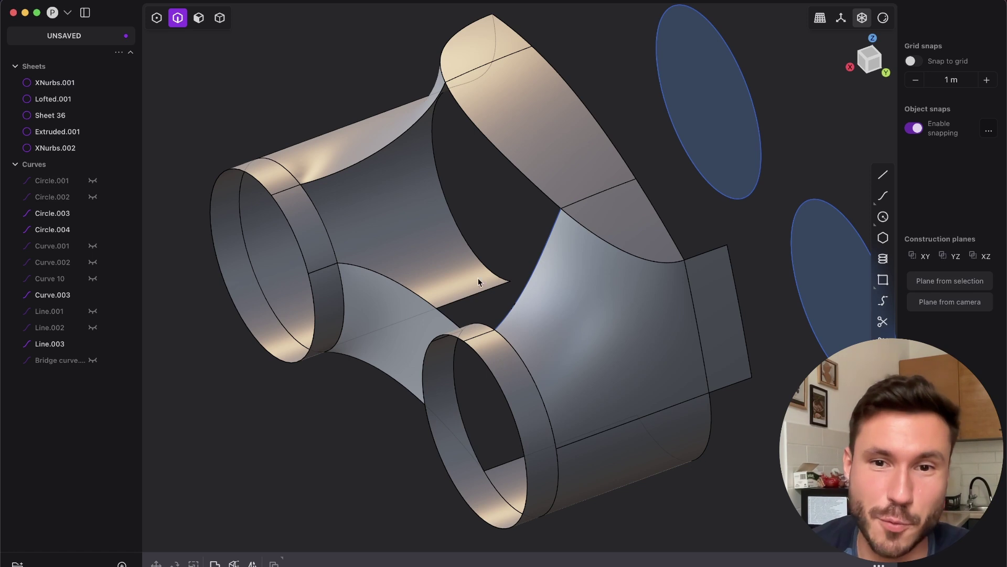
middle_drag(479, 283, 536, 367)
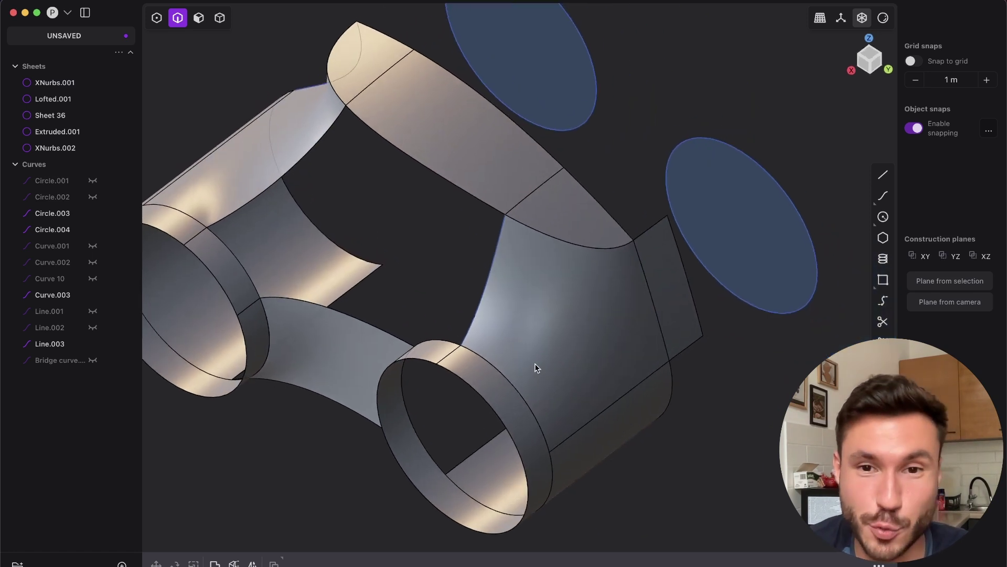
scroll(463, 405, up, 2)
shift+middle_drag(505, 255, 549, 316)
scroll(536, 295, down, 3)
scroll(537, 254, up, 4)
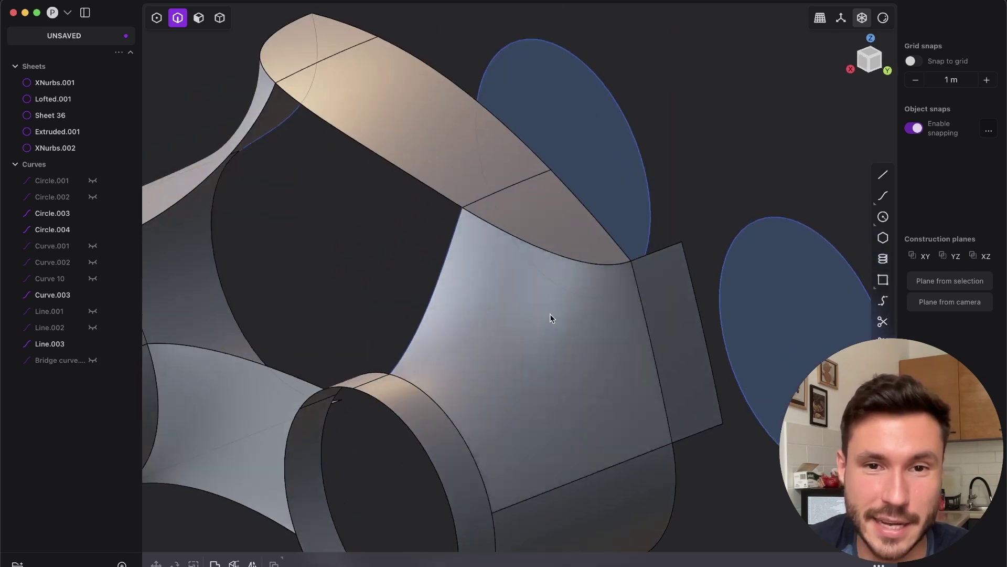
middle_drag(531, 352, 508, 471)
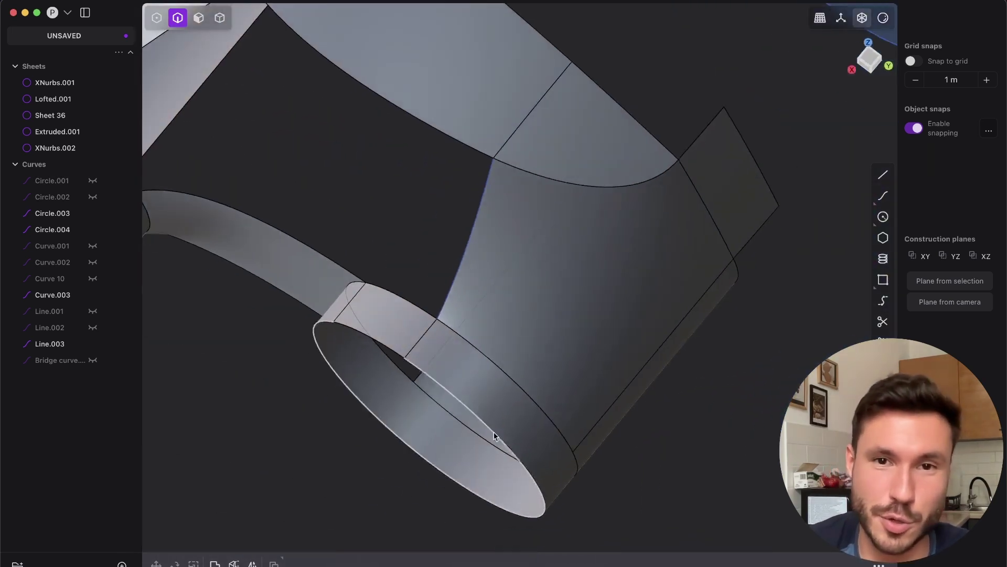
scroll(576, 209, up, 5)
click(627, 205)
middle_drag(620, 526, 605, 301)
scroll(571, 437, down, 5)
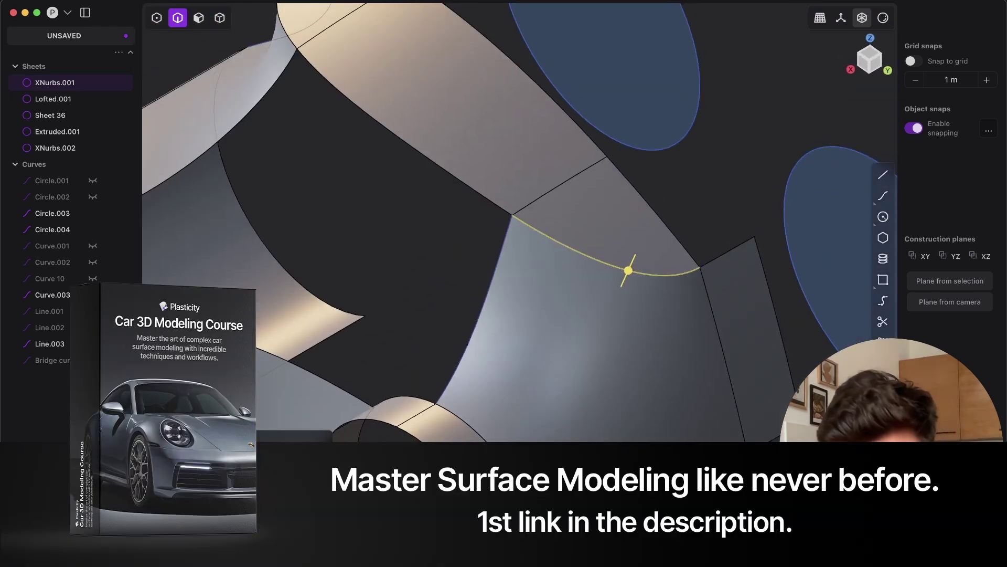